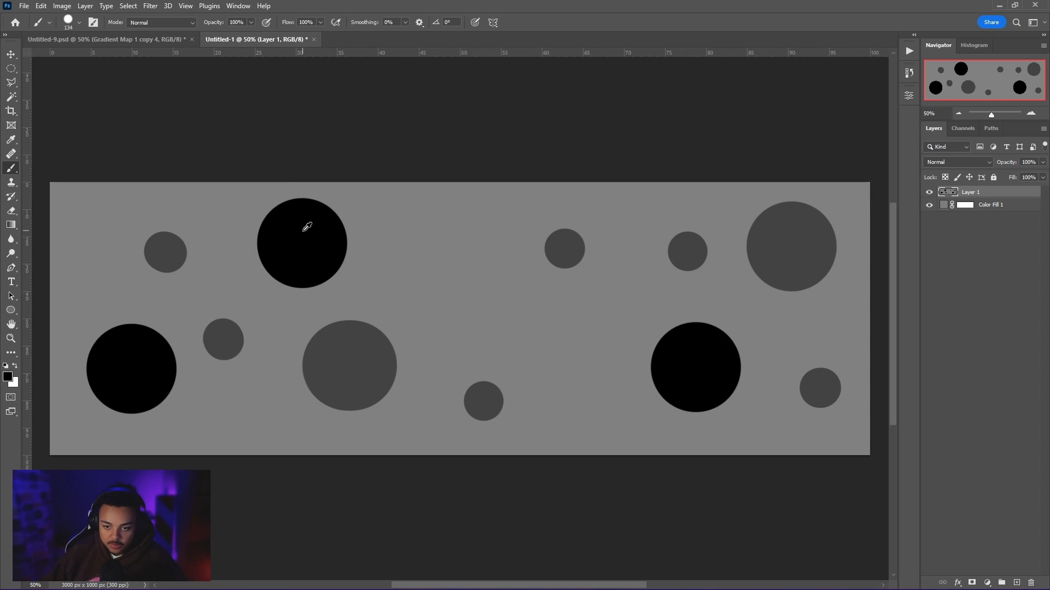
# Paint small black dots with the 134 px brush in empty areas of Layer 1.
pyautogui.click(97, 213)
pyautogui.click(263, 422)
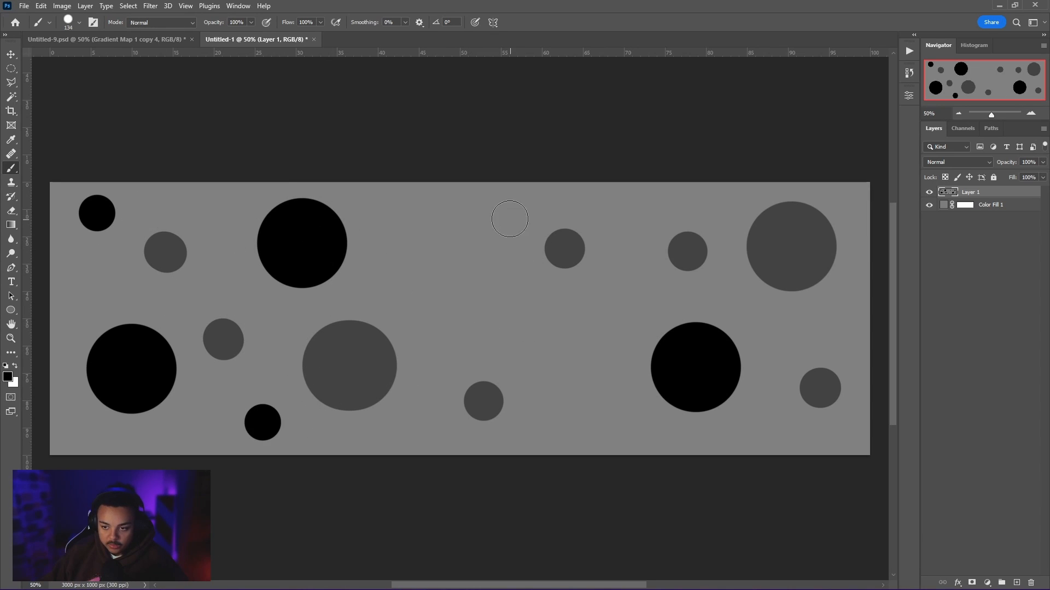
pyautogui.click(490, 209)
# Change the foreground colour to light grey and scatter light grey dots of several sizes across Layer 1.
pyautogui.click(8, 376)
pyautogui.click(593, 287)
pyautogui.click(840, 252)
pyautogui.click(549, 351)
pyautogui.click(96, 280)
pyautogui.click(223, 227)
pyautogui.click(515, 279)
pyautogui.click(631, 213)
pyautogui.click(622, 421)
pyautogui.click(205, 402)
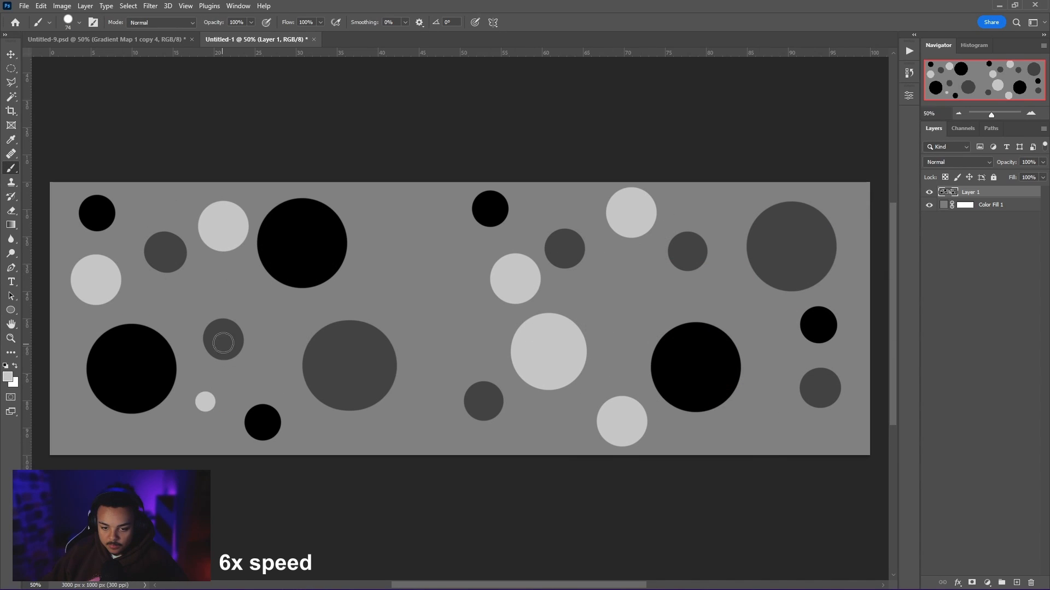
pyautogui.click(428, 228)
# Change the foreground colour to white and paint two larger white dots near the middle of the canvas.
pyautogui.click(8, 376)
pyautogui.click(594, 258)
pyautogui.click(841, 251)
pyautogui.click(420, 293)
pyautogui.click(415, 406)
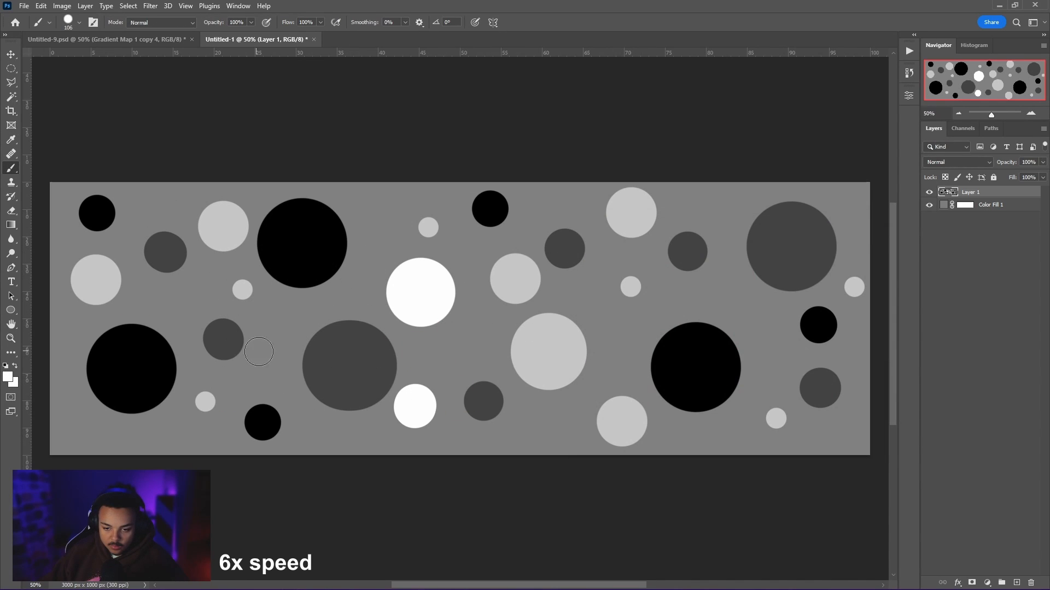
# Scatter smaller white dots with a 106 px brush through the remaining gaps of Layer 1, including the corners.
pyautogui.click(274, 358)
pyautogui.click(178, 307)
pyautogui.click(376, 209)
pyautogui.click(707, 203)
pyautogui.click(698, 301)
pyautogui.click(768, 353)
pyautogui.click(720, 428)
pyautogui.click(464, 340)
pyautogui.click(599, 357)
pyautogui.click(842, 205)
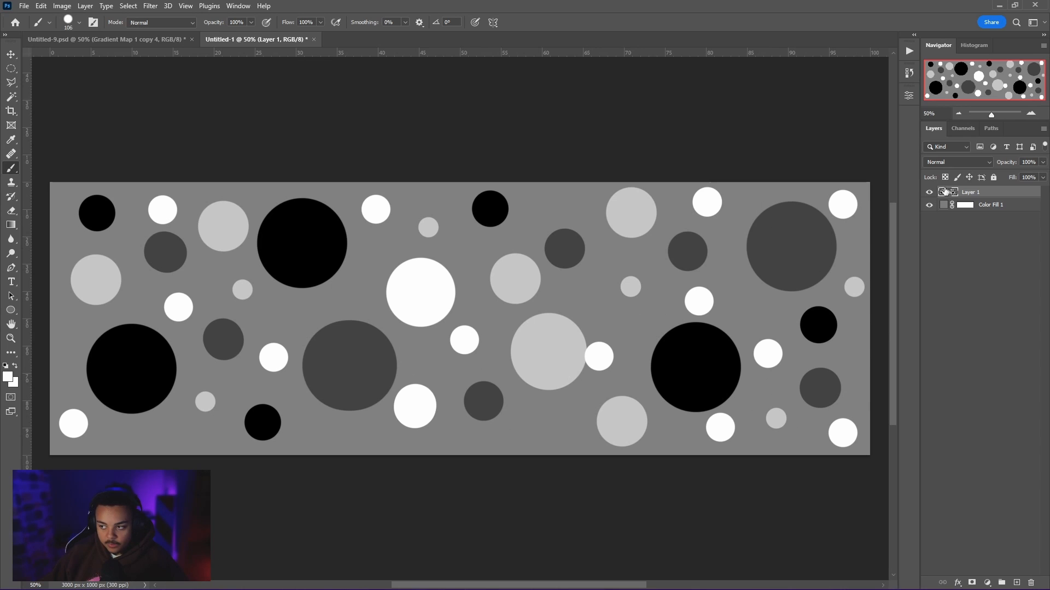
# Apply a Radial Blur to Layer 1 with amount 20, Spin method and Good quality.
pyautogui.click(151, 5)
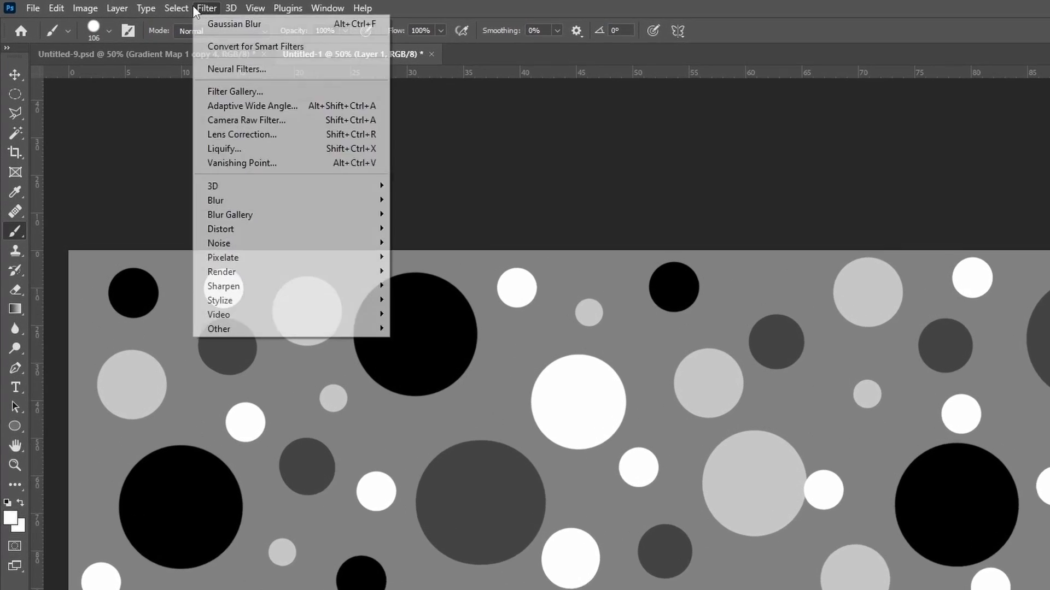
pyautogui.moveTo(170, 145)
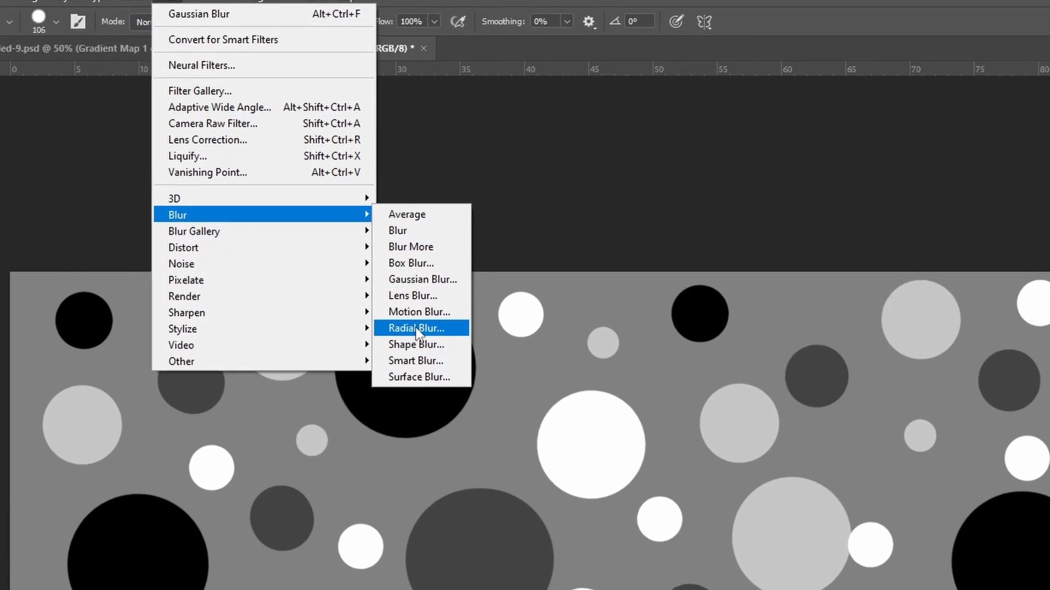
pyautogui.click(464, 327)
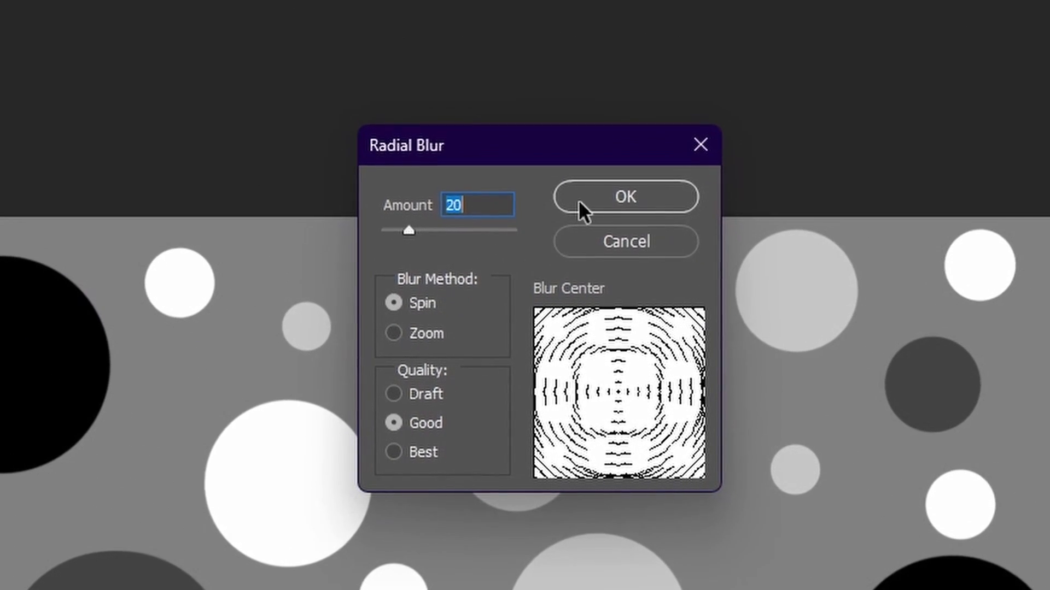
pyautogui.click(581, 206)
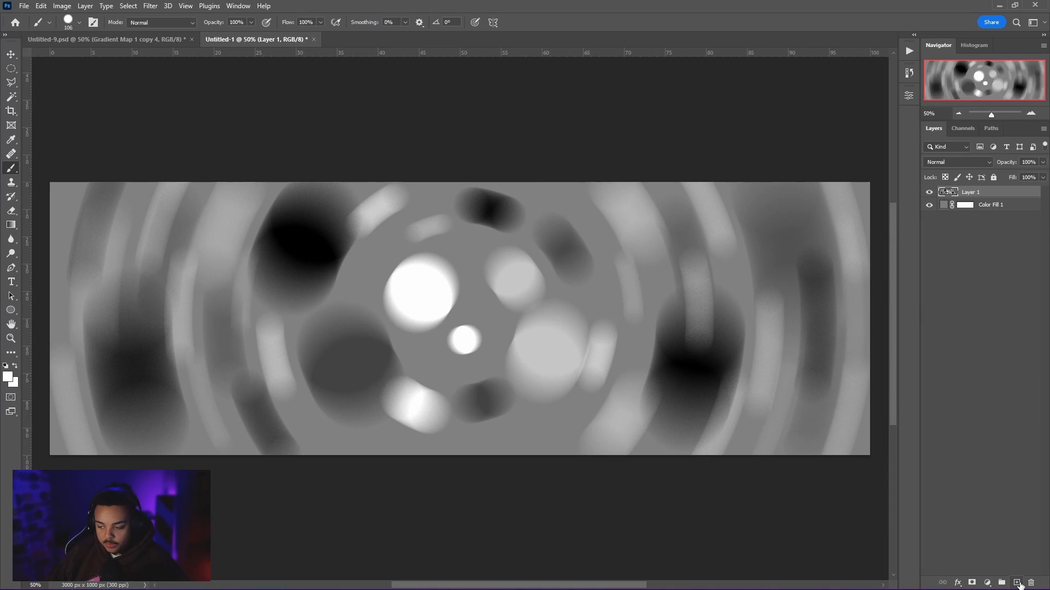
# Add a new layer above Layer 1 and scatter large and small black dots on it.
pyautogui.click(1018, 583)
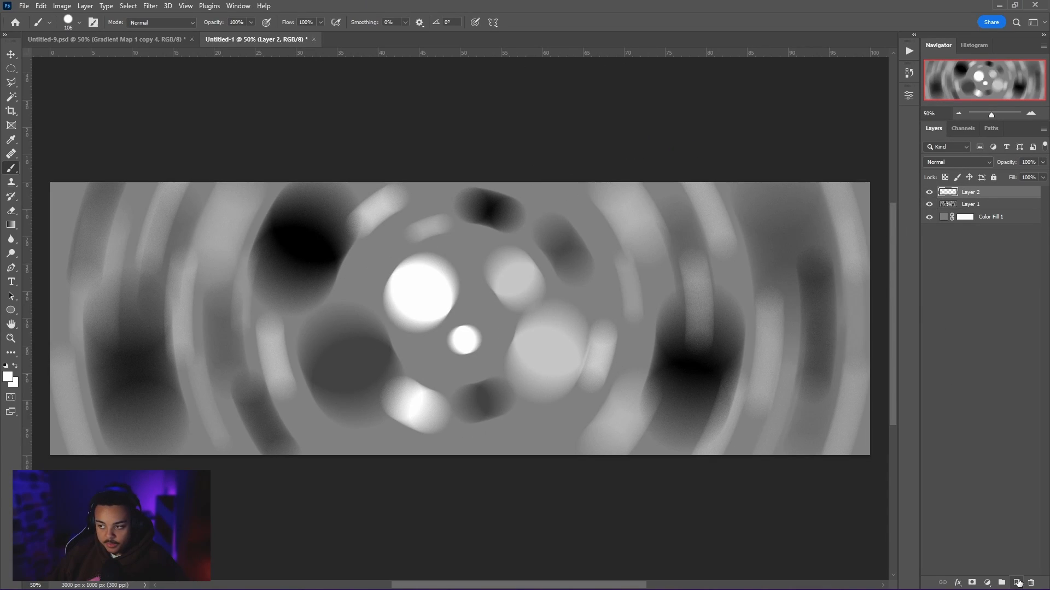
pyautogui.click(8, 378)
pyautogui.click(516, 326)
pyautogui.click(238, 381)
pyautogui.click(141, 237)
pyautogui.click(780, 327)
pyautogui.click(670, 226)
pyautogui.click(538, 227)
pyautogui.click(531, 436)
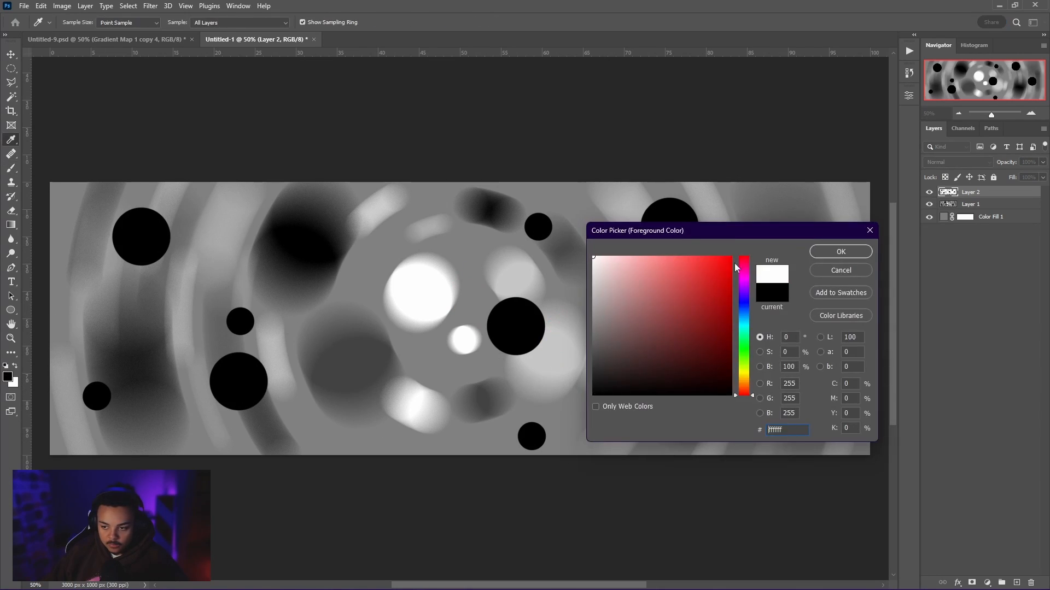
# Change the foreground colour to white and scatter large and small white dots across Layer 2.
pyautogui.click(841, 252)
pyautogui.click(785, 241)
pyautogui.click(680, 426)
pyautogui.click(242, 220)
pyautogui.click(144, 354)
pyautogui.click(362, 220)
pyautogui.click(336, 414)
pyautogui.click(576, 413)
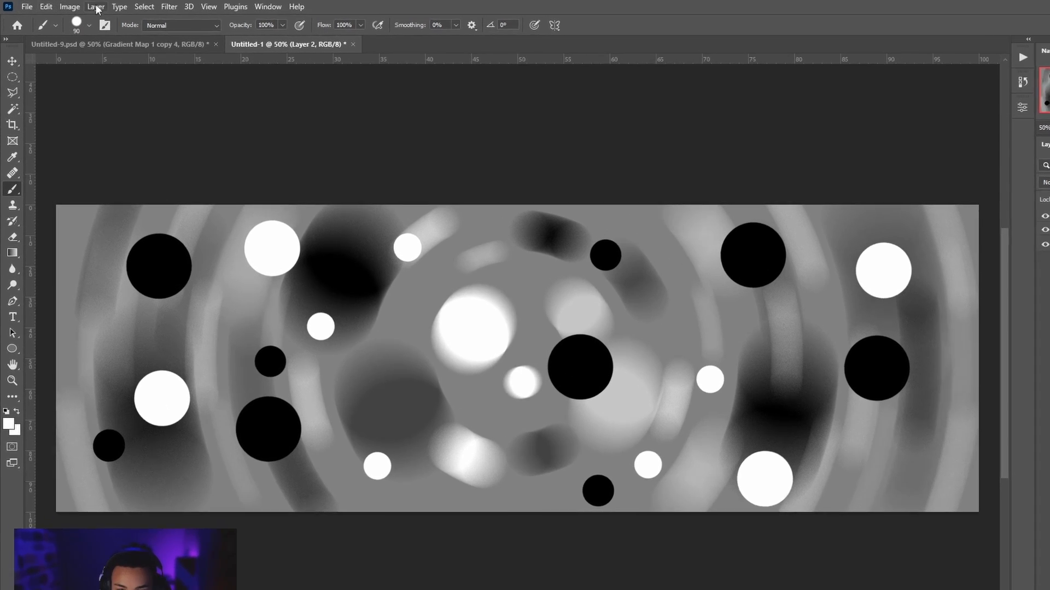
# Apply a Radial Blur to Layer 2 with amount 20, Spin method and Good quality.
pyautogui.click(149, 5)
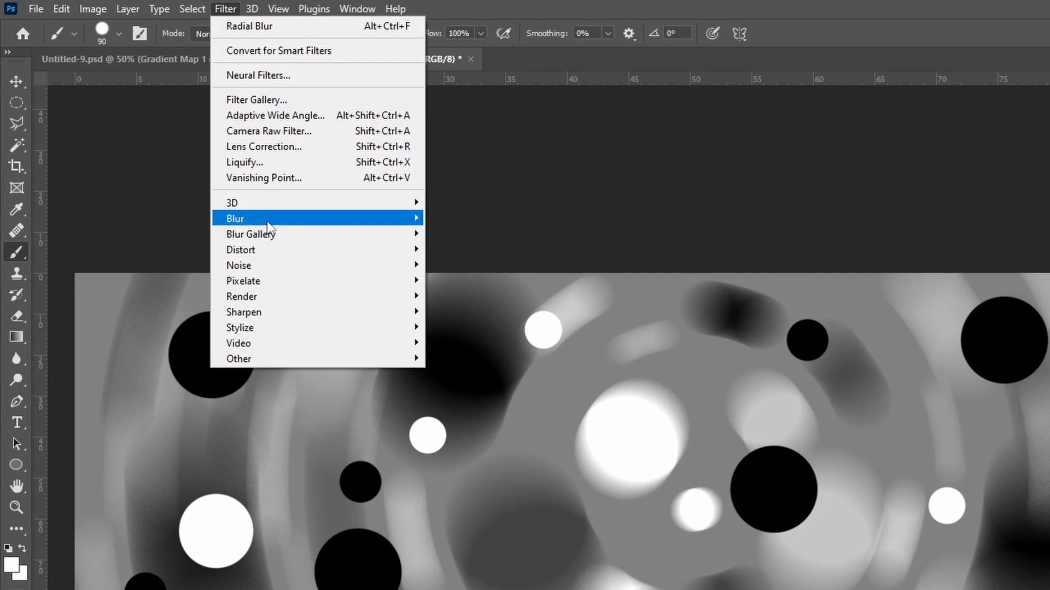
pyautogui.moveTo(177, 145)
pyautogui.click(464, 327)
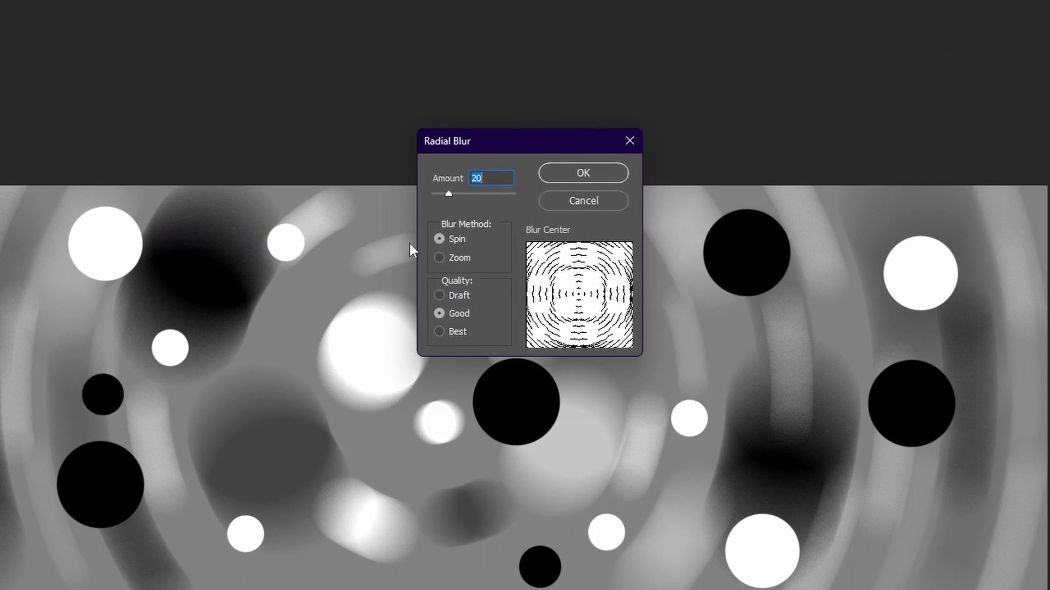
pyautogui.click(560, 171)
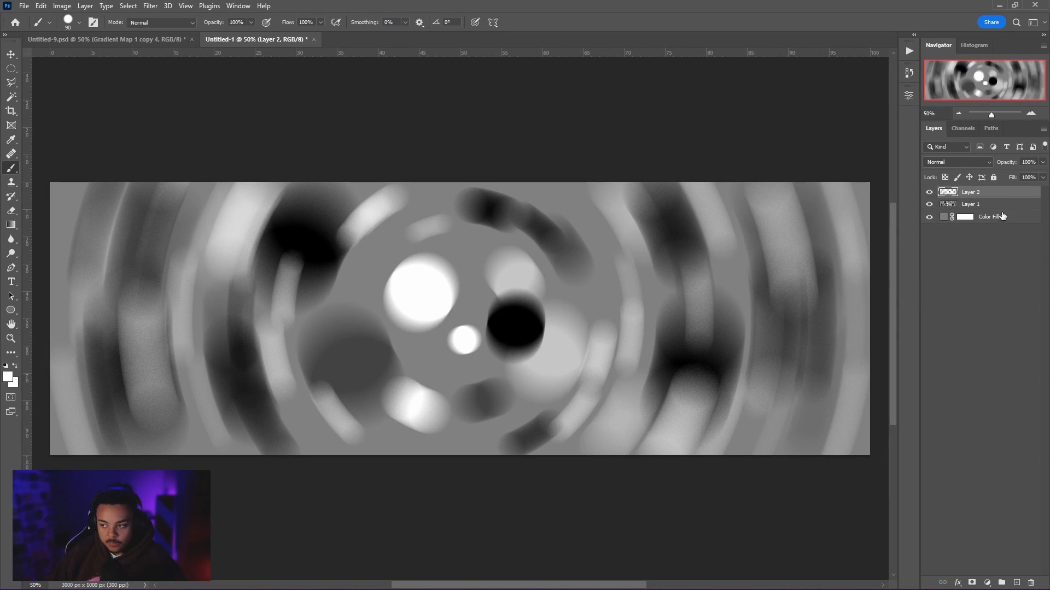
# Group Layer 1 and Layer 2, and merge a duplicate of the group into a single layer.
pyautogui.keyDown('shift'); pyautogui.click(993, 206); pyautogui.keyUp('shift')
pyautogui.hotkey('ctrl', 'g')
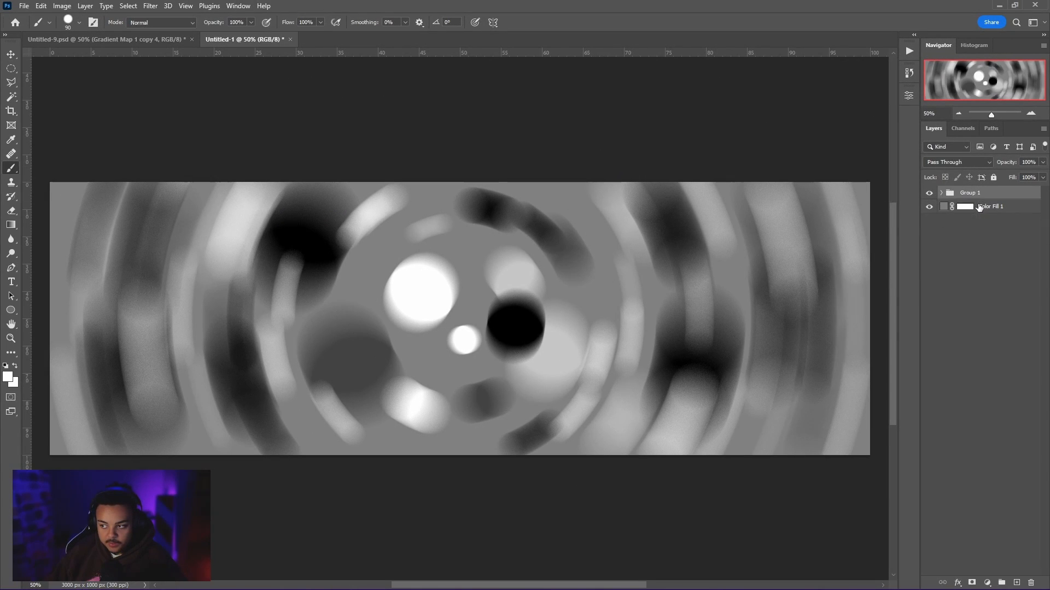
pyautogui.hotkey('ctrl', 'j')
pyautogui.hotkey('ctrl', 'e')
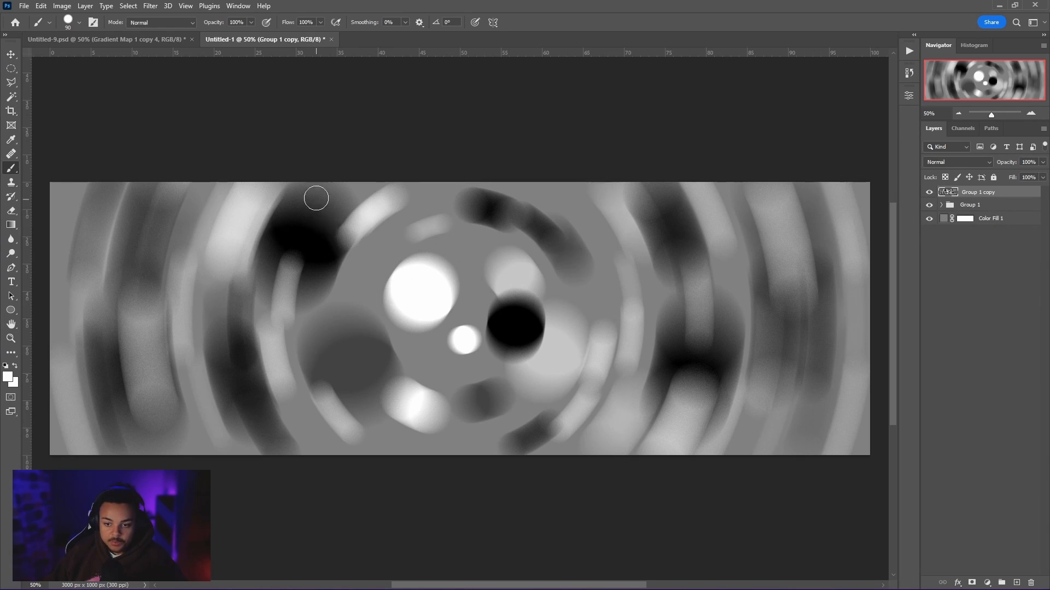
# Apply the Plastic Wrap filter to the merged copy with highlight strength 15, detail 8 and smoothness 15.
pyautogui.click(150, 5)
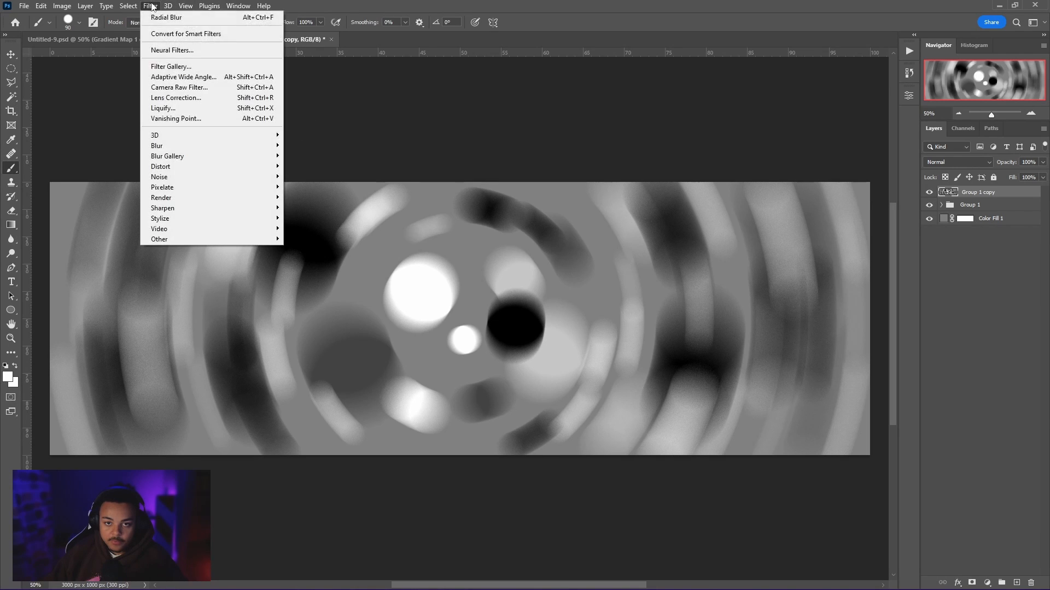
pyautogui.press('Escape')
pyautogui.hotkey('ctrl', 'alt', 'f')
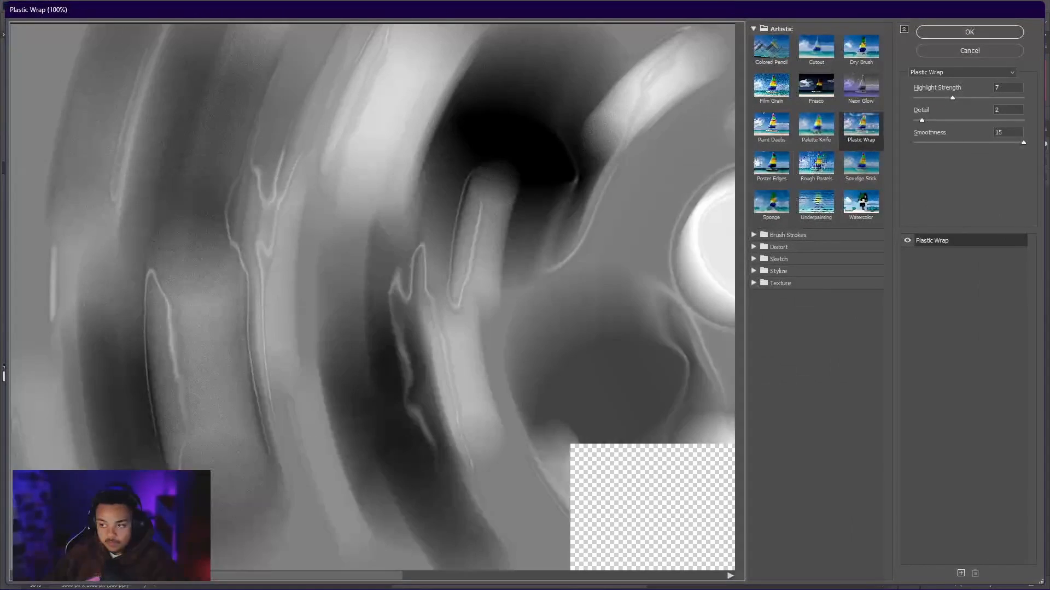
pyautogui.click(45, 577)
pyautogui.click(54, 557)
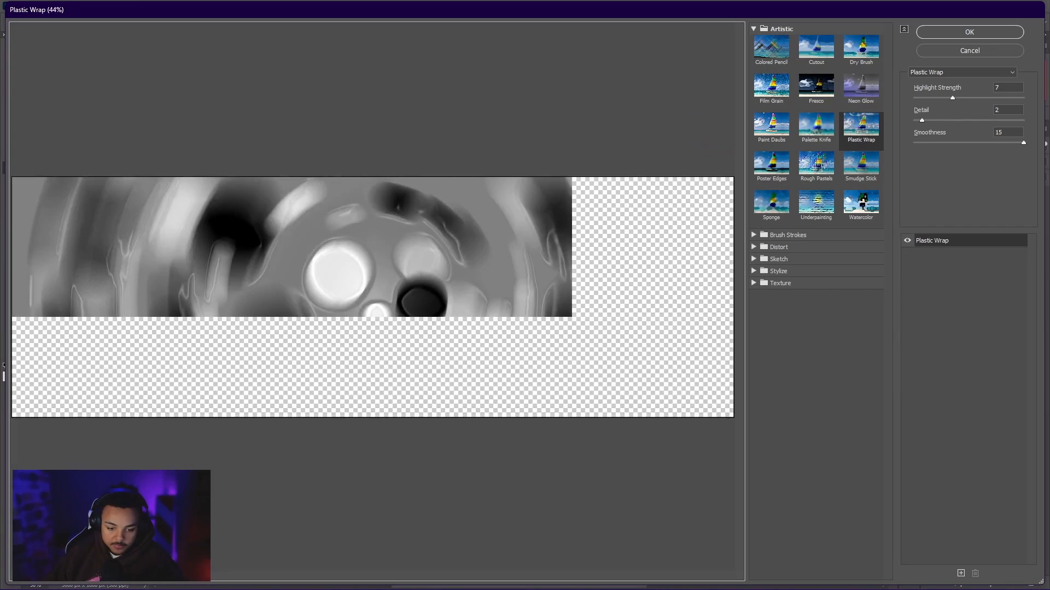
pyautogui.moveTo(962, 103); pyautogui.dragTo(995, 102)
pyautogui.moveTo(936, 121); pyautogui.dragTo(977, 124)
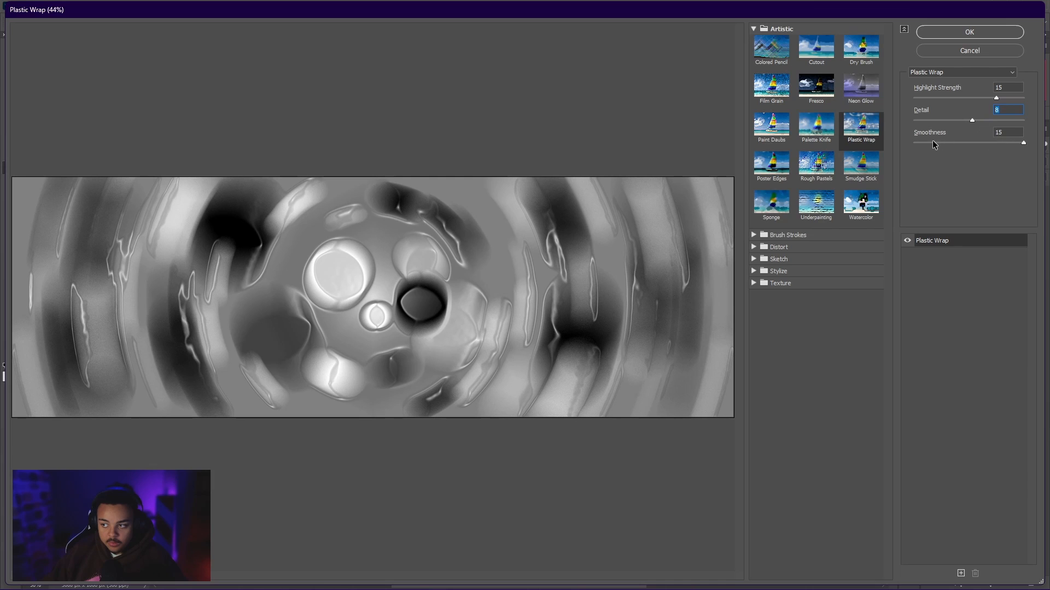
pyautogui.click(977, 34)
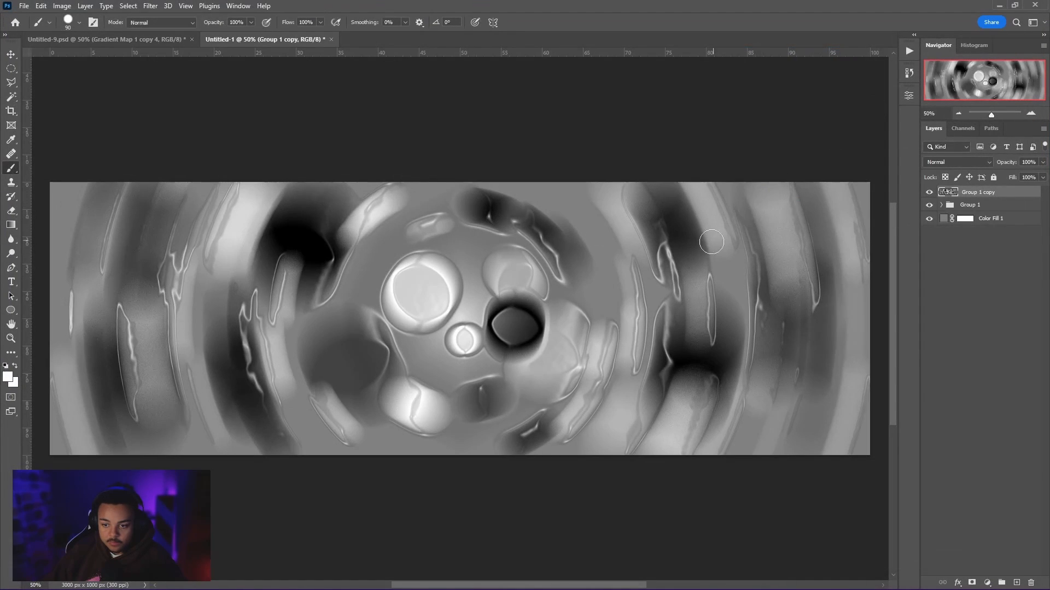
# Apply a Radial Blur to the Group 1 copy layer with amount 20, Spin method and Good quality.
pyautogui.click(184, 8)
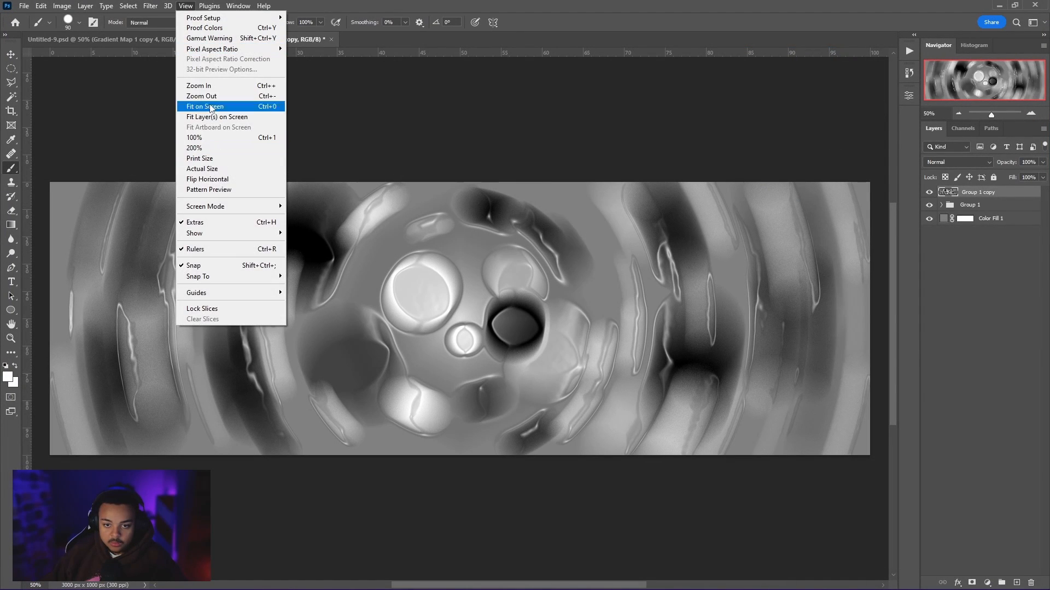
pyautogui.moveTo(151, 6)
pyautogui.moveTo(206, 141)
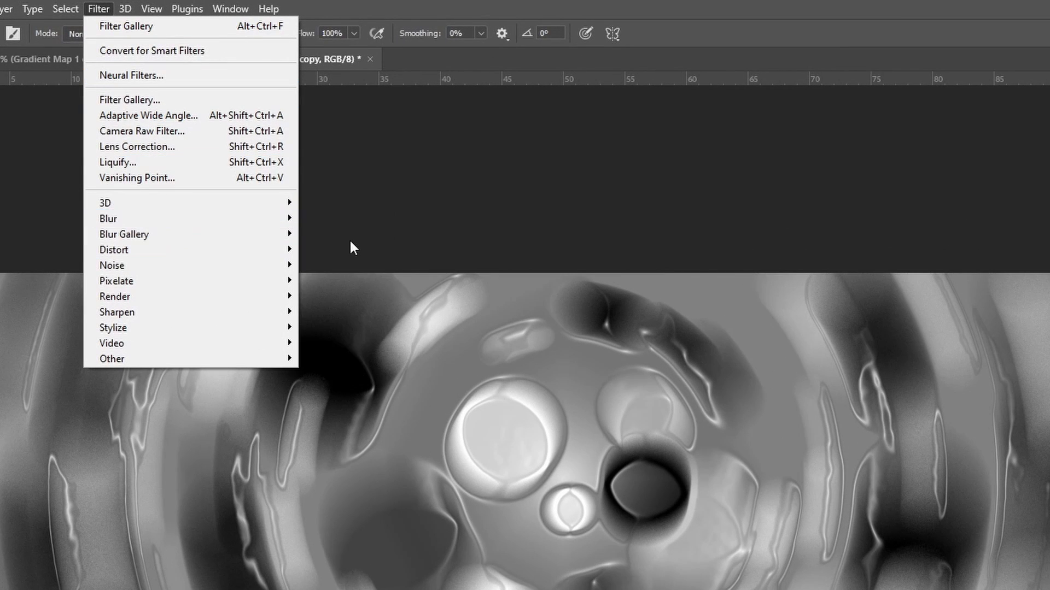
pyautogui.moveTo(277, 224)
pyautogui.click(356, 328)
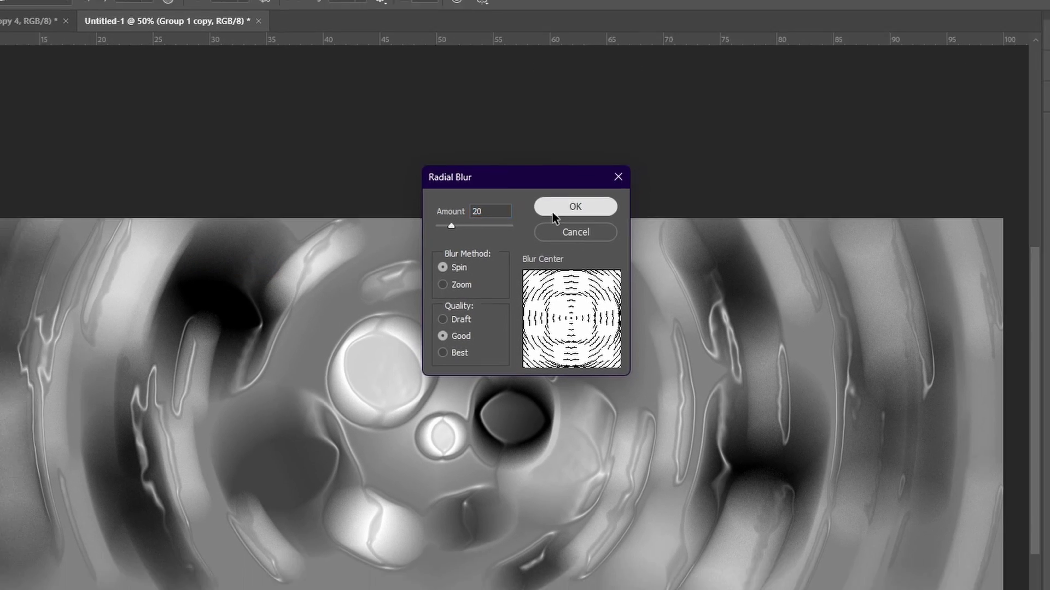
pyautogui.click(552, 211)
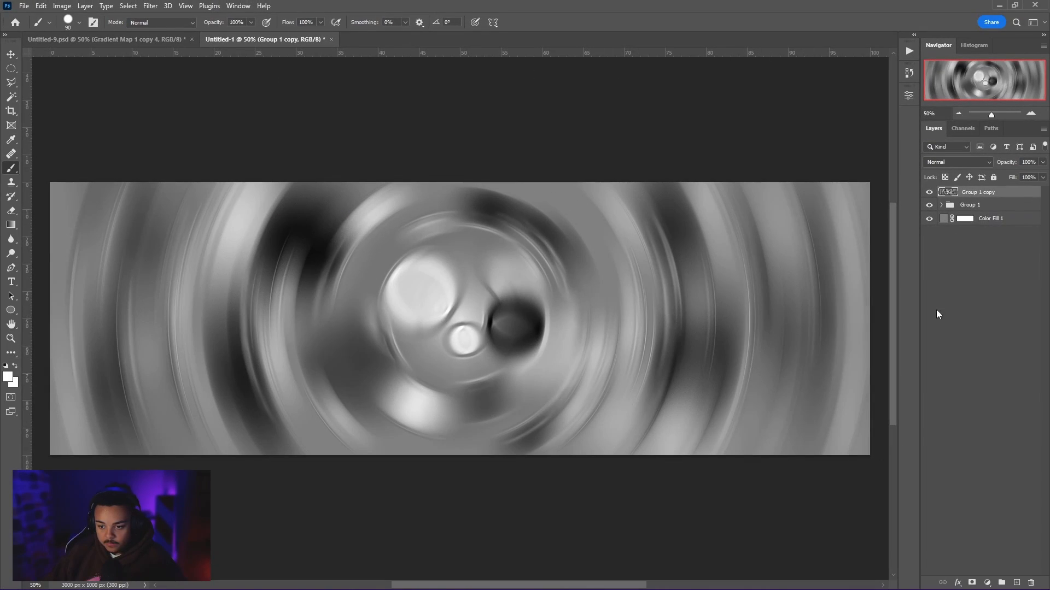
# Add a new layer above Group 1 copy and scatter black dots on it with a 106 px brush.
pyautogui.click(1016, 583)
pyautogui.click(7, 377)
pyautogui.click(596, 392)
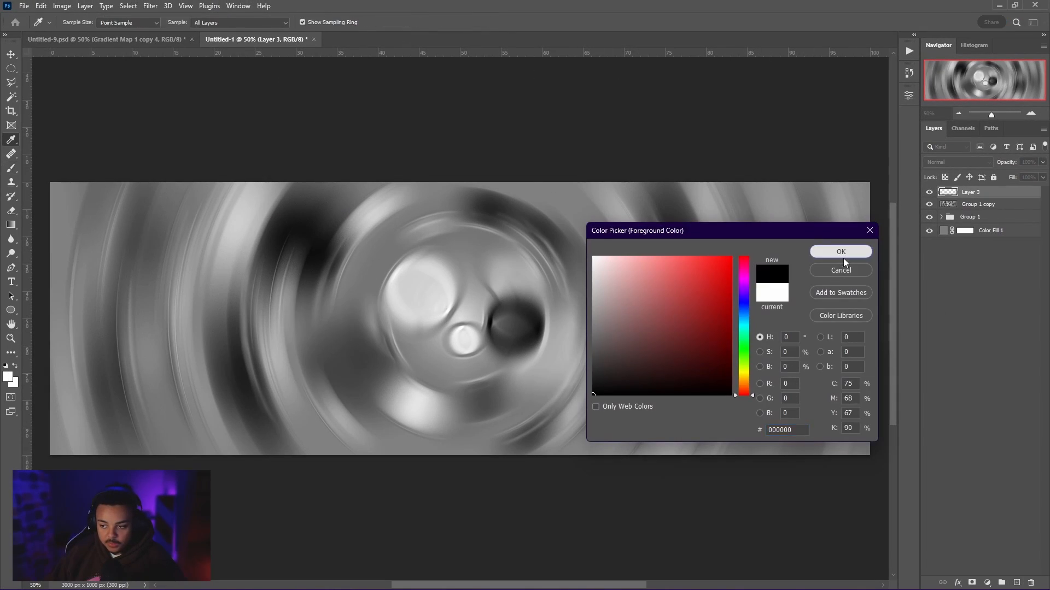
pyautogui.click(843, 253)
pyautogui.moveTo(90, 351); pyautogui.dragTo(93, 356)
pyautogui.click(97, 394)
pyautogui.click(248, 405)
pyautogui.click(125, 253)
pyautogui.click(356, 216)
pyautogui.click(672, 425)
pyautogui.click(757, 297)
pyautogui.click(830, 222)
pyautogui.click(247, 315)
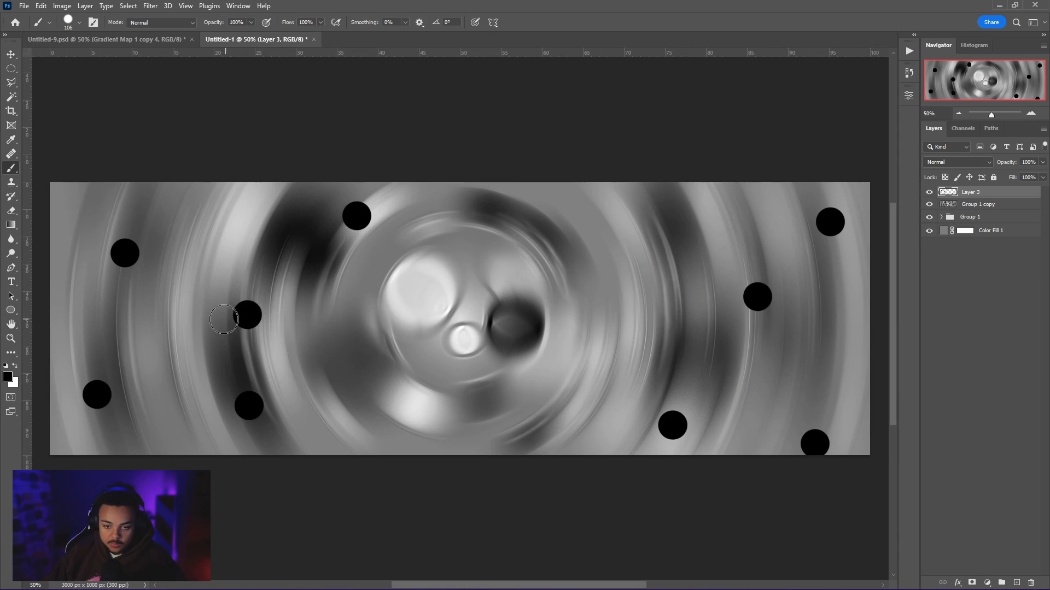
# Swap the foreground colour to white and scatter white 106 px dots across Layer 3.
pyautogui.click(15, 366)
pyautogui.click(244, 245)
pyautogui.click(583, 238)
pyautogui.click(351, 372)
pyautogui.click(667, 355)
pyautogui.click(794, 342)
pyautogui.click(448, 416)
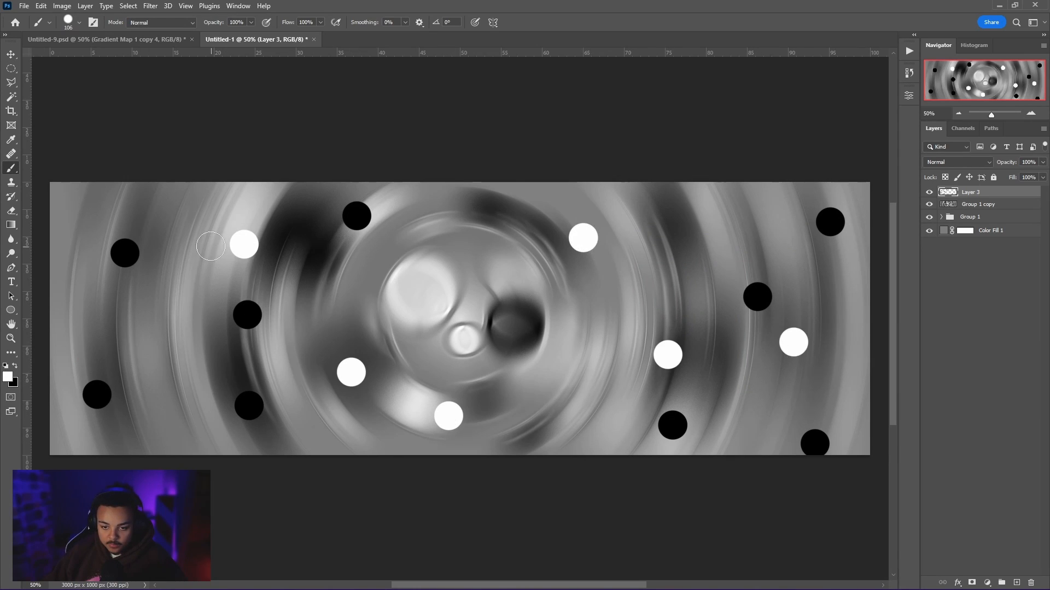
pyautogui.click(167, 213)
# Apply a Radial Blur with amount 40, Spin method and Good quality to Layer 3, and merge it with Group 1 copy.
pyautogui.click(150, 6)
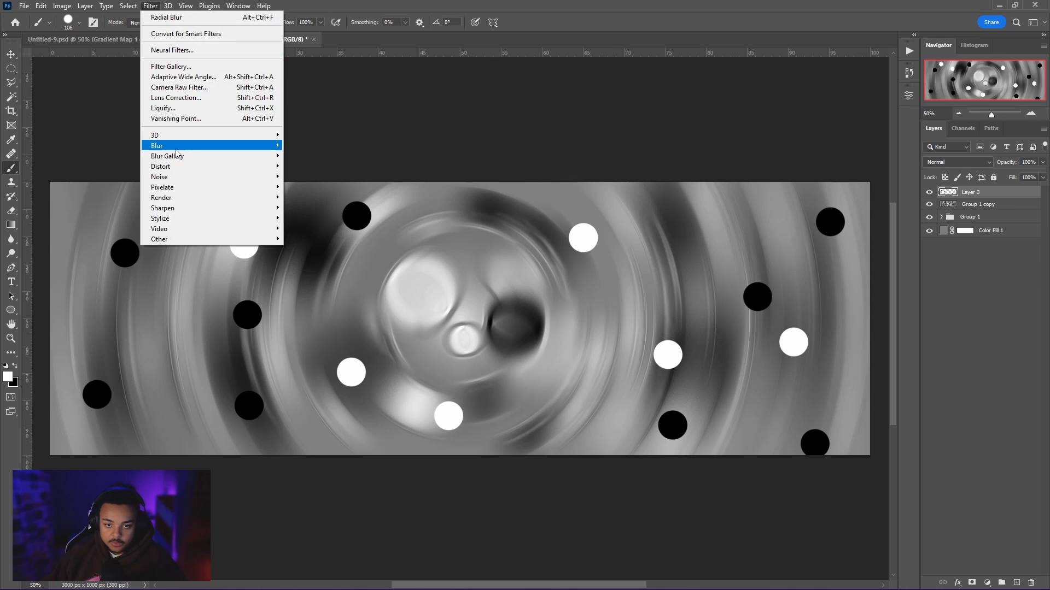
pyautogui.moveTo(179, 148)
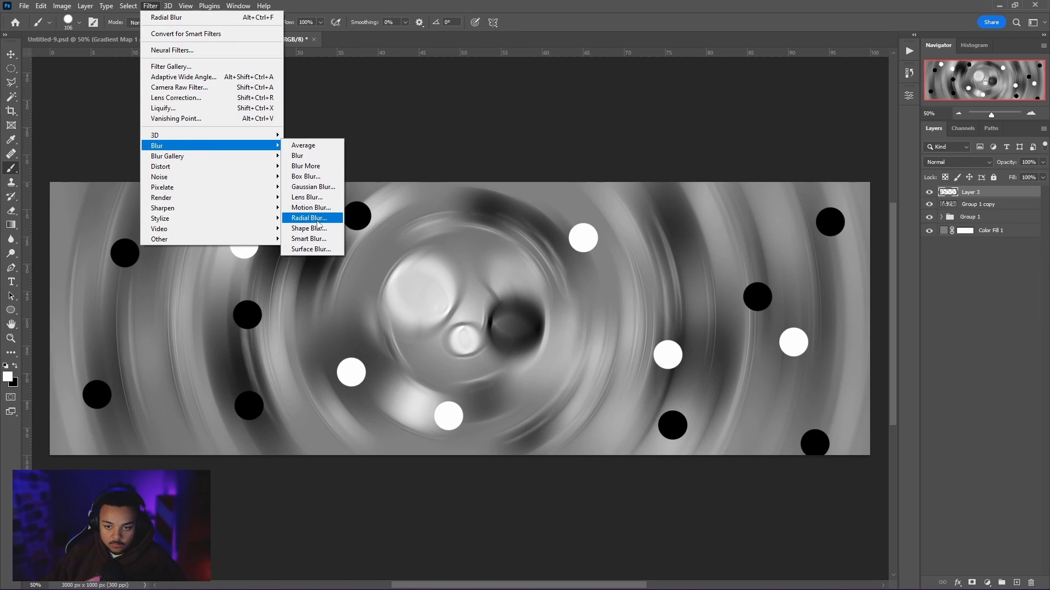
pyautogui.click(319, 218)
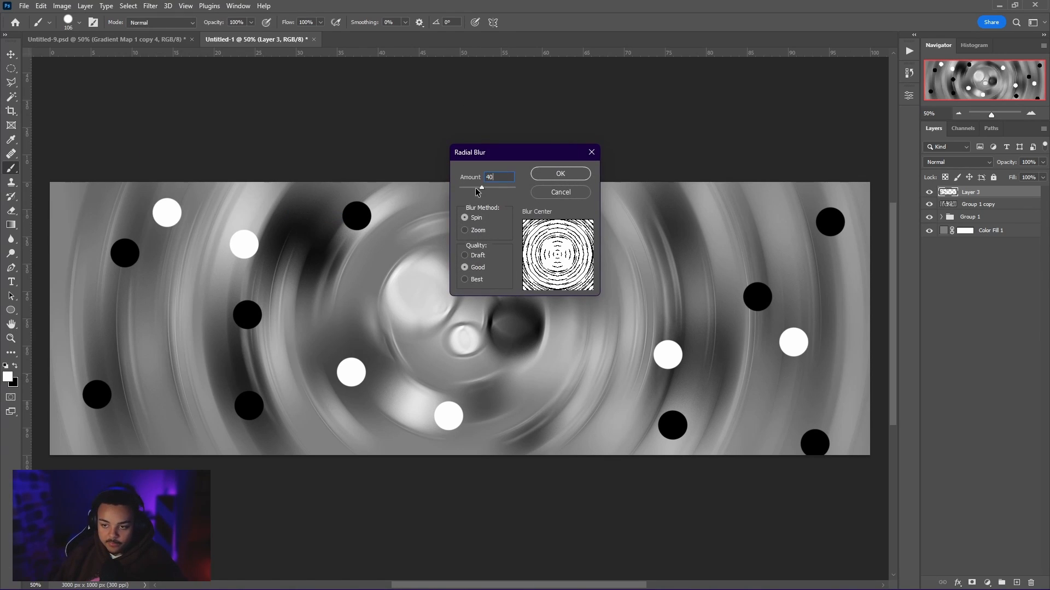
pyautogui.click(552, 174)
pyautogui.keyDown('shift'); pyautogui.click(983, 205); pyautogui.keyUp('shift')
pyautogui.hotkey('ctrl', 'e')
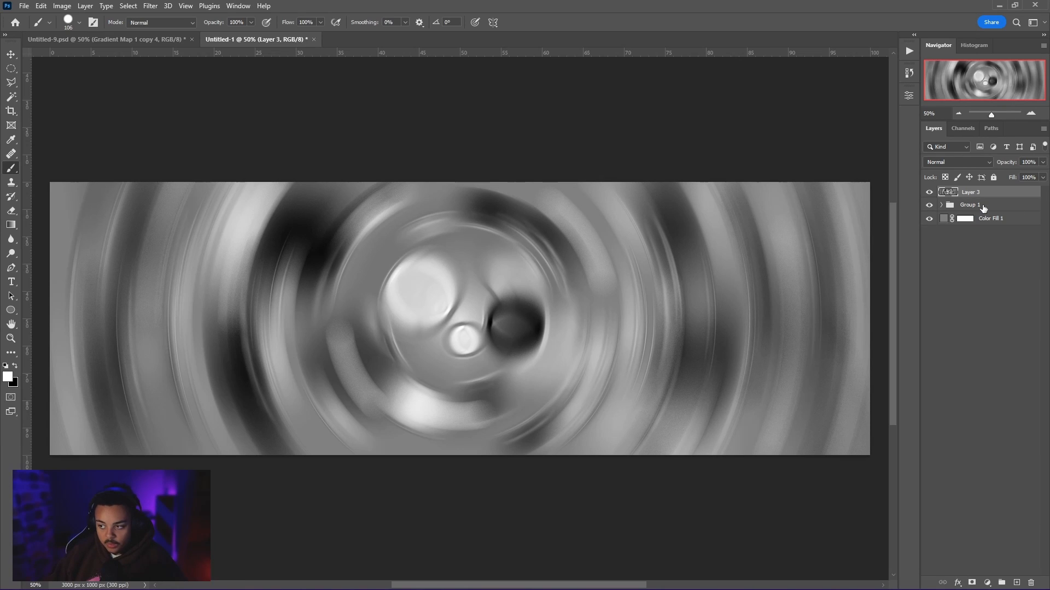
# Put the merged Layer 3 into a group, and merge a duplicate of that group into a single layer.
pyautogui.hotkey('ctrl', 'g')
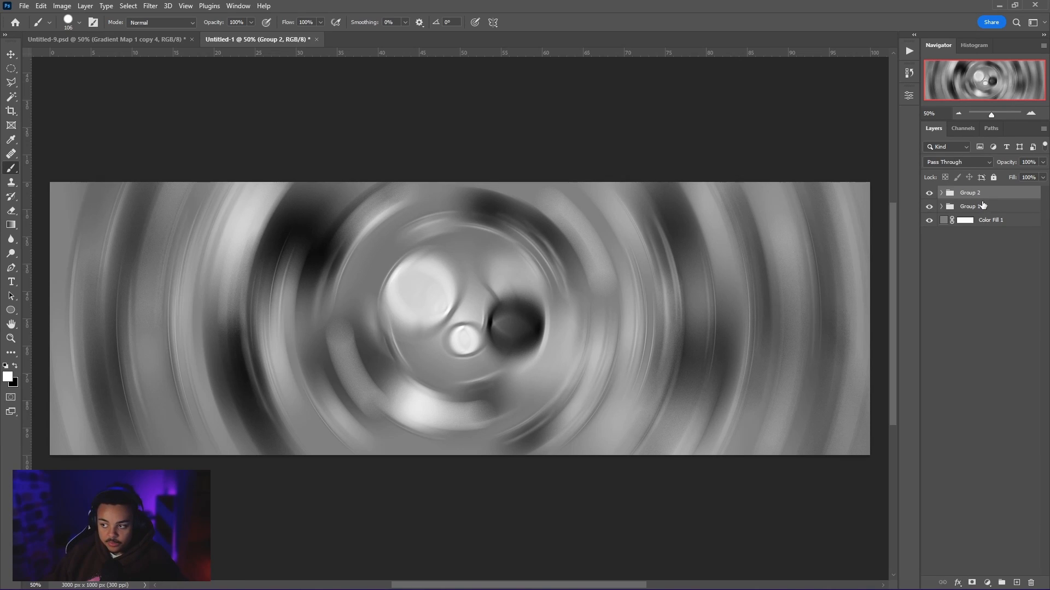
pyautogui.hotkey('ctrl', 'j')
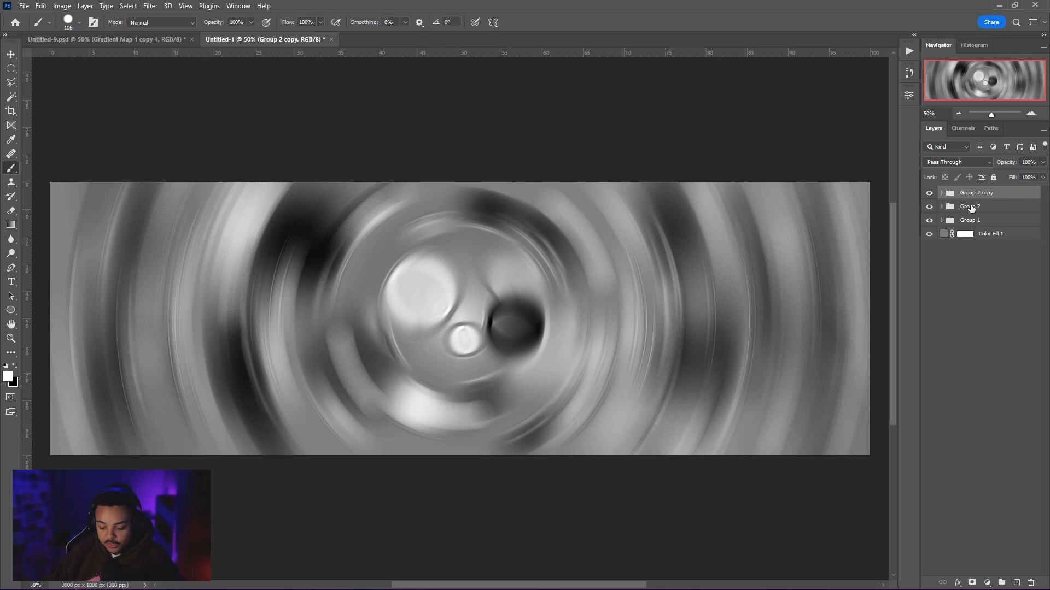
pyautogui.hotkey('ctrl', 'e')
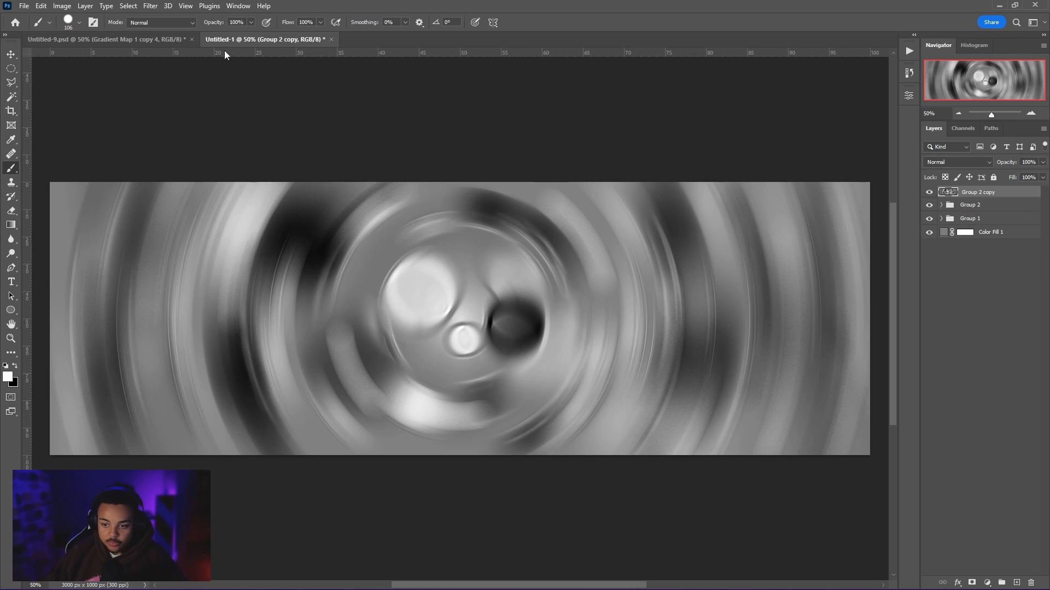
# Apply the Plastic Wrap filter to Group 2 copy with highlight strength 15, detail 8 and smoothness 15.
pyautogui.click(147, 8)
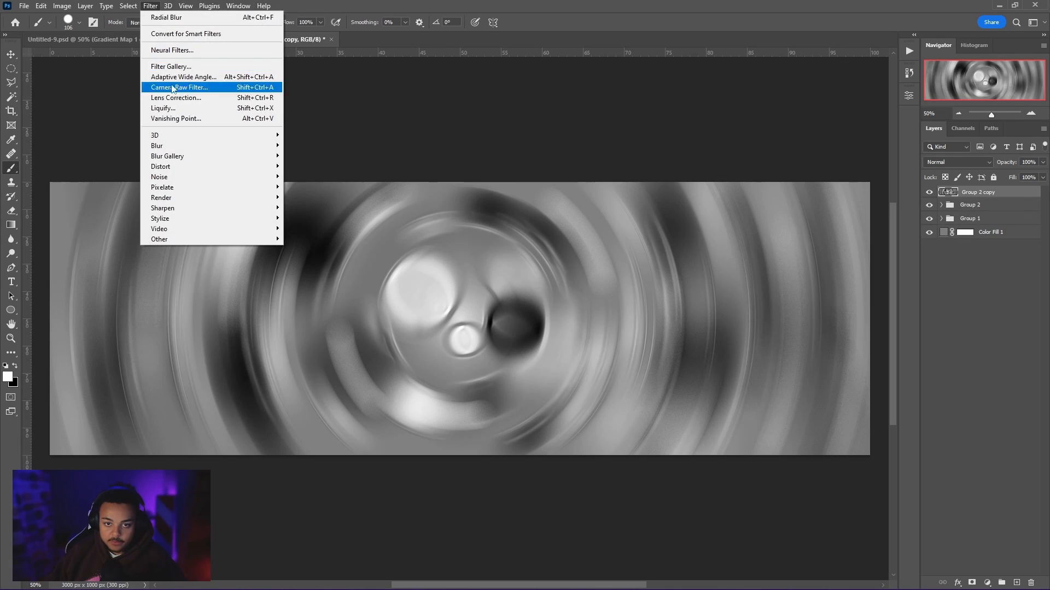
pyautogui.click(180, 74)
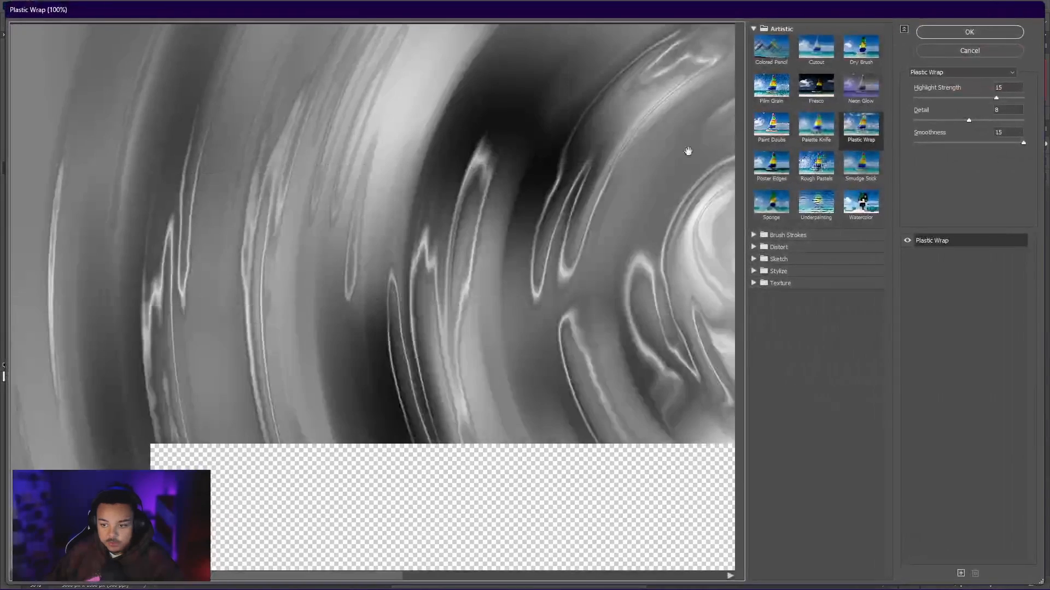
pyautogui.click(980, 32)
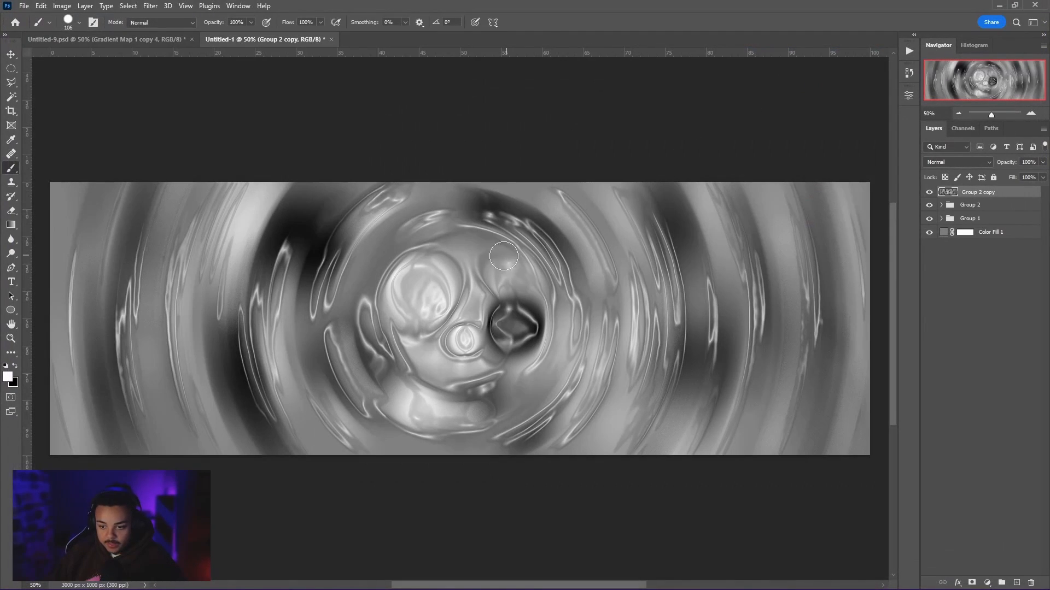
# Apply a Radial Blur to Group 2 copy with amount 40, Spin method and Good quality.
pyautogui.click(151, 5)
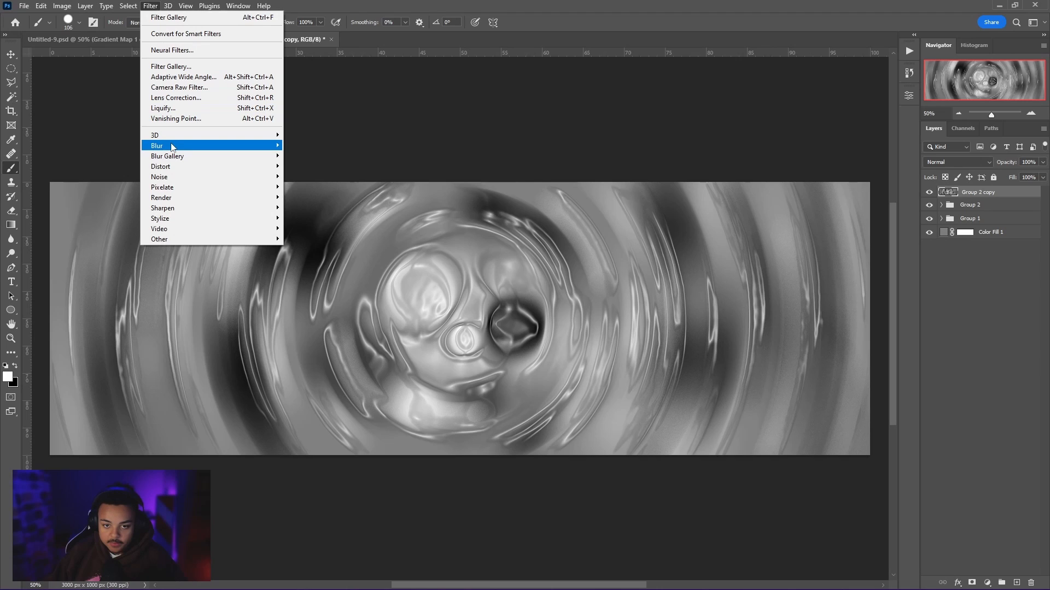
pyautogui.moveTo(218, 145)
pyautogui.click(309, 218)
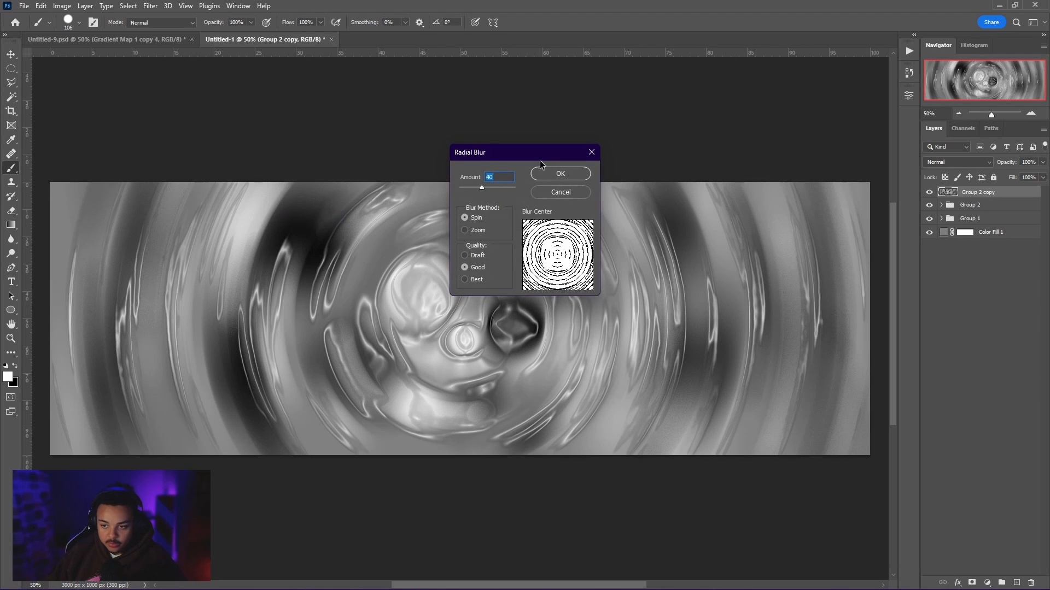
pyautogui.click(548, 175)
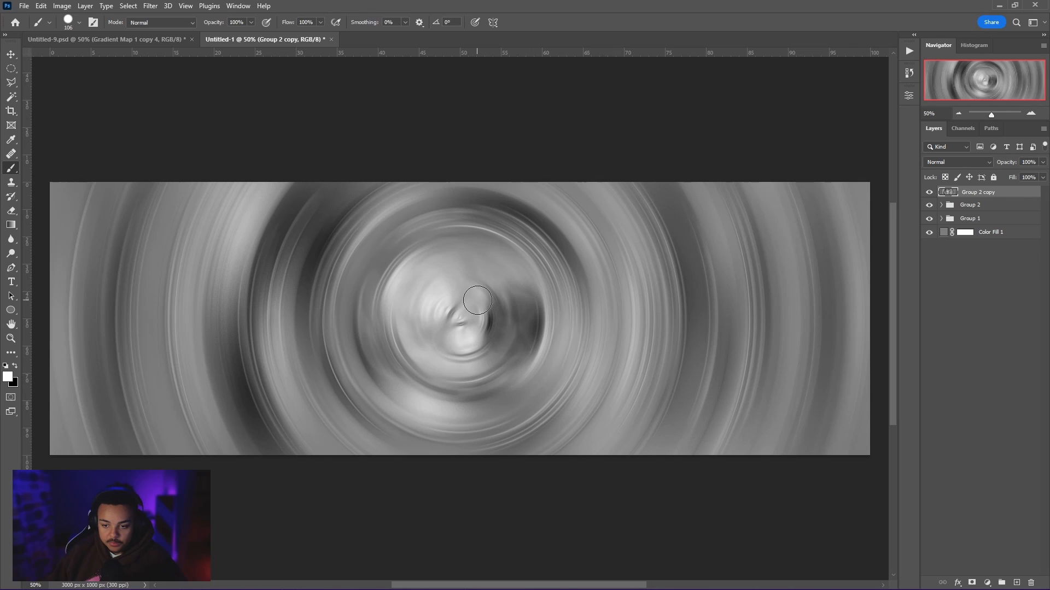
pyautogui.click(987, 582)
pyautogui.click(982, 400)
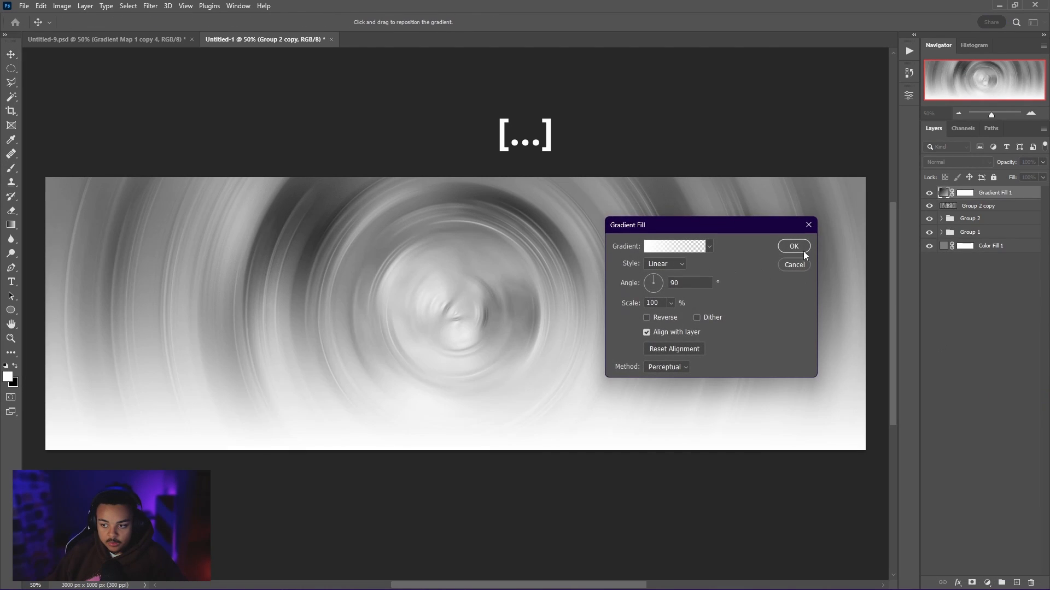
pyautogui.click(794, 264)
# Add a Gradient Map adjustment above Group 2 copy and set its starting colour stop to purple #5324ec.
pyautogui.click(986, 582)
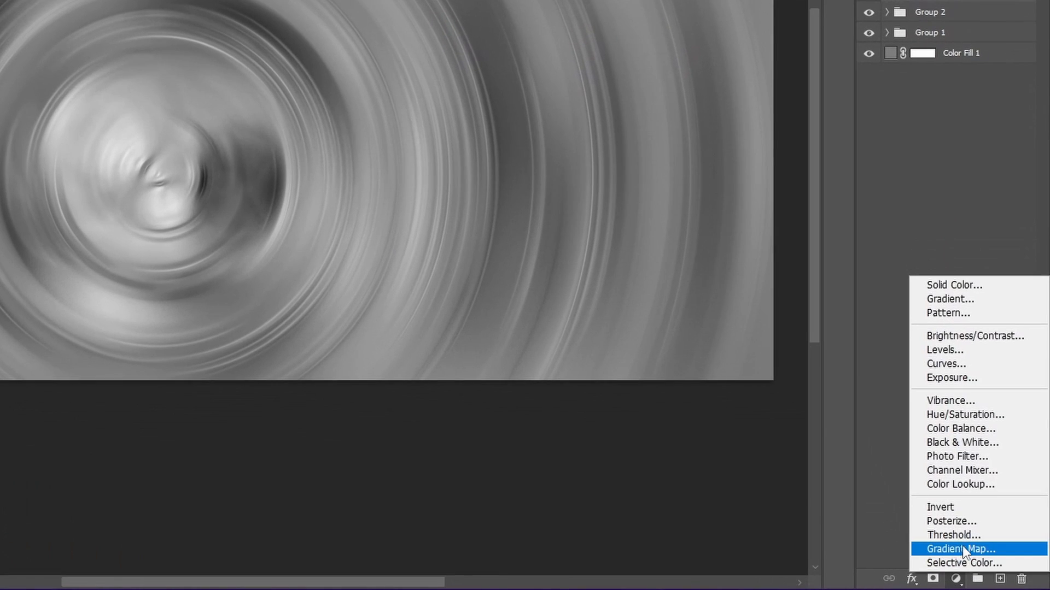
pyautogui.click(979, 563)
pyautogui.click(672, 199)
pyautogui.click(492, 473)
pyautogui.click(567, 543)
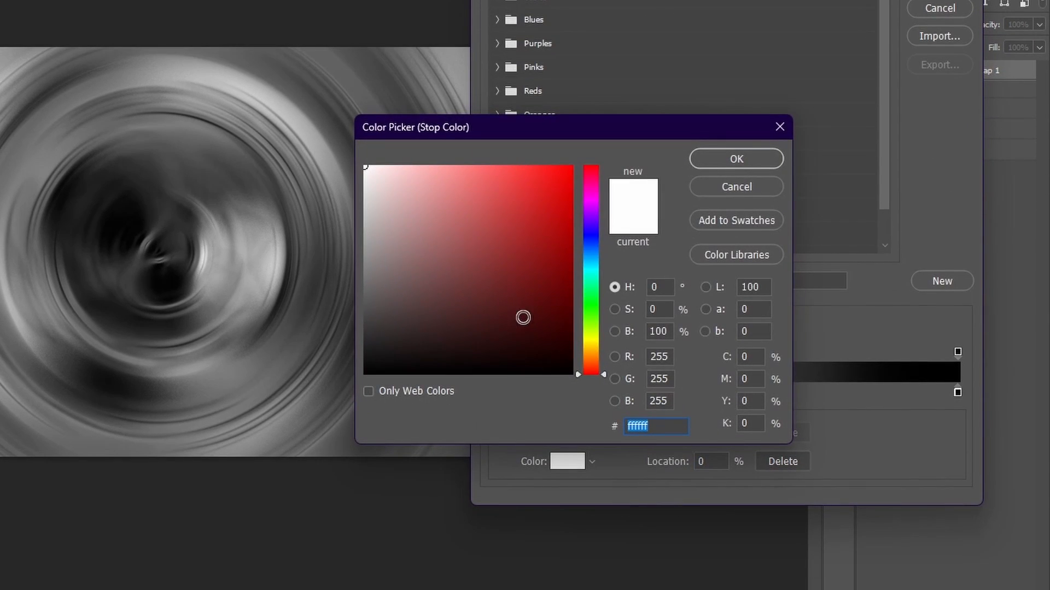
pyautogui.click(530, 183)
pyautogui.click(542, 181)
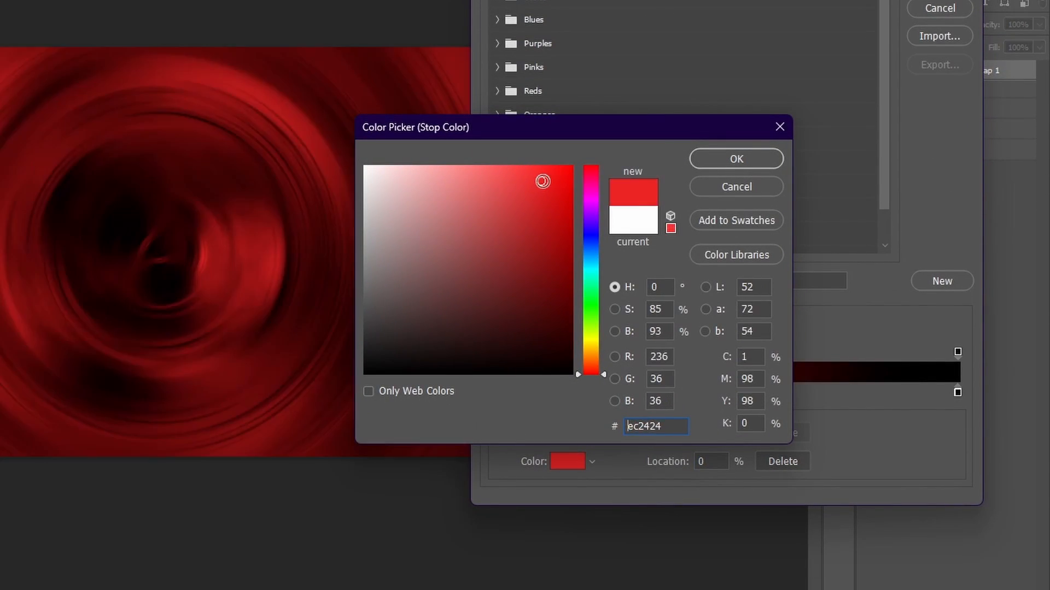
pyautogui.click(587, 230)
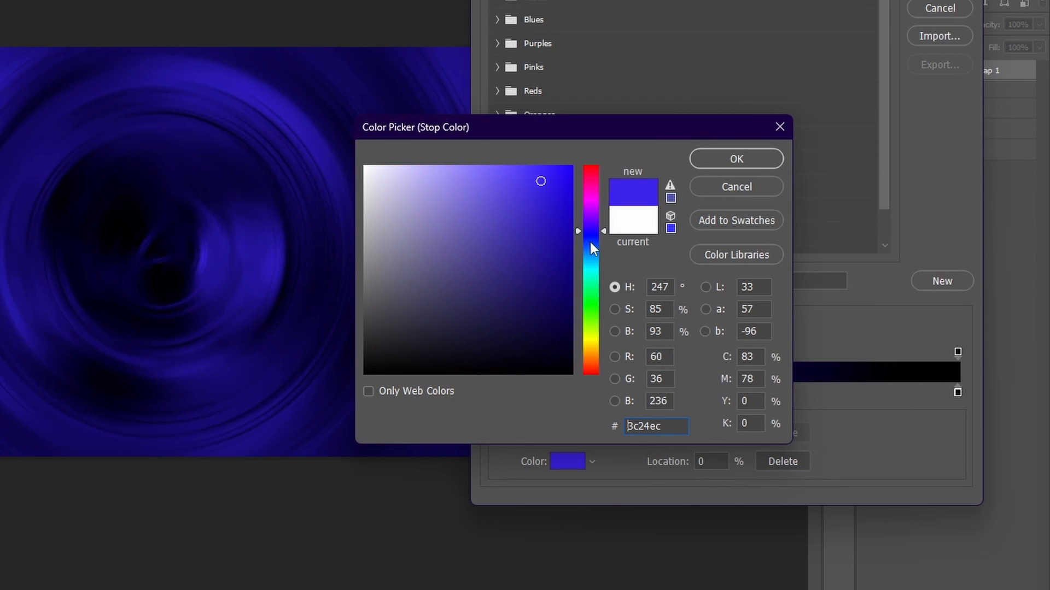
pyautogui.click(589, 242)
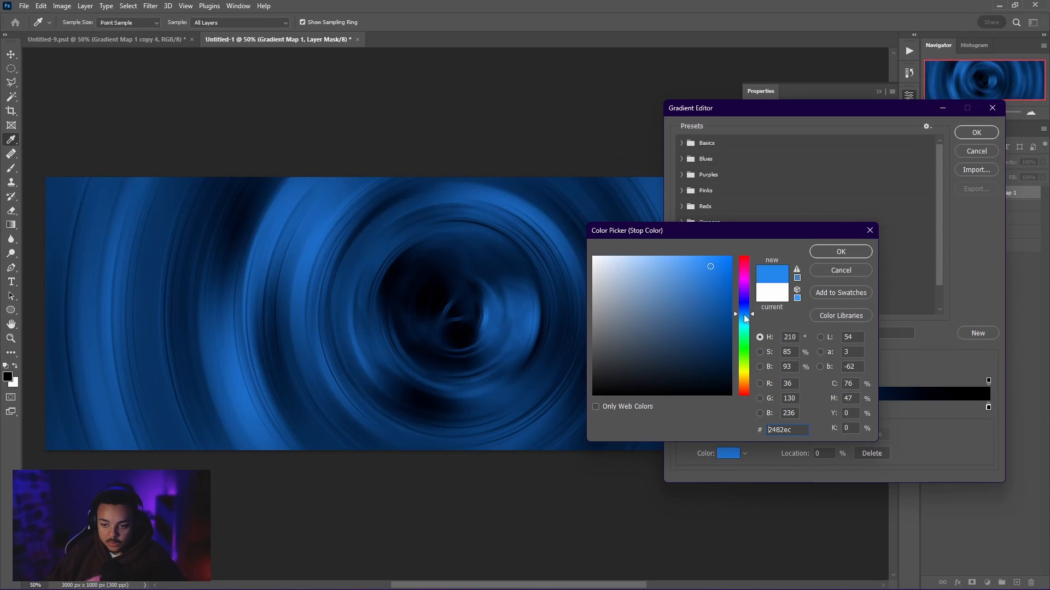
pyautogui.click(669, 261)
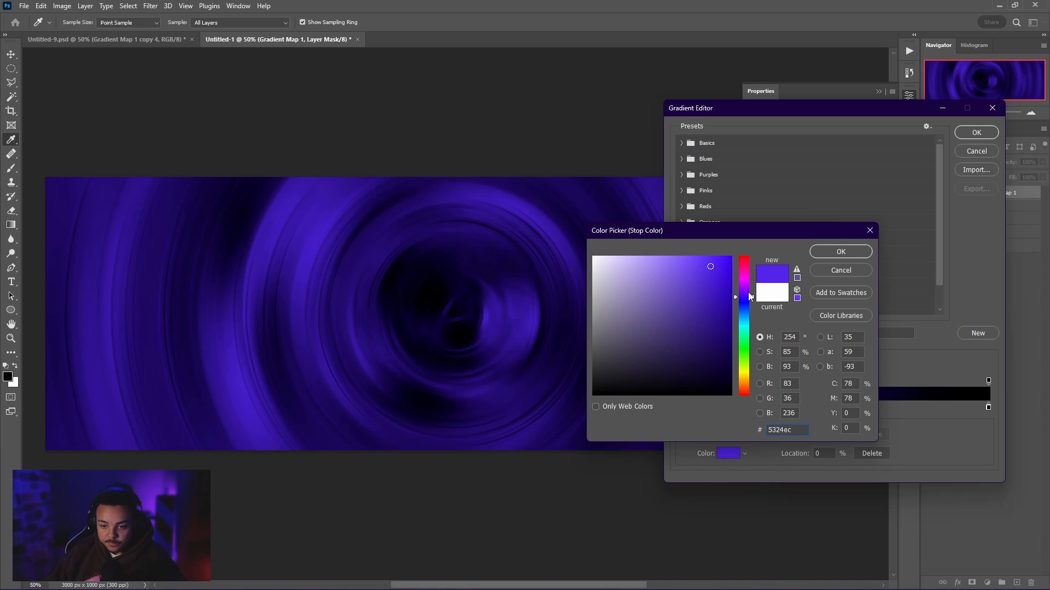
pyautogui.click(814, 254)
# Move the gradient's black stop to the 66% location and shift the purple stop slightly inward from the start.
pyautogui.click(833, 403)
pyautogui.moveTo(988, 409); pyautogui.dragTo(840, 410)
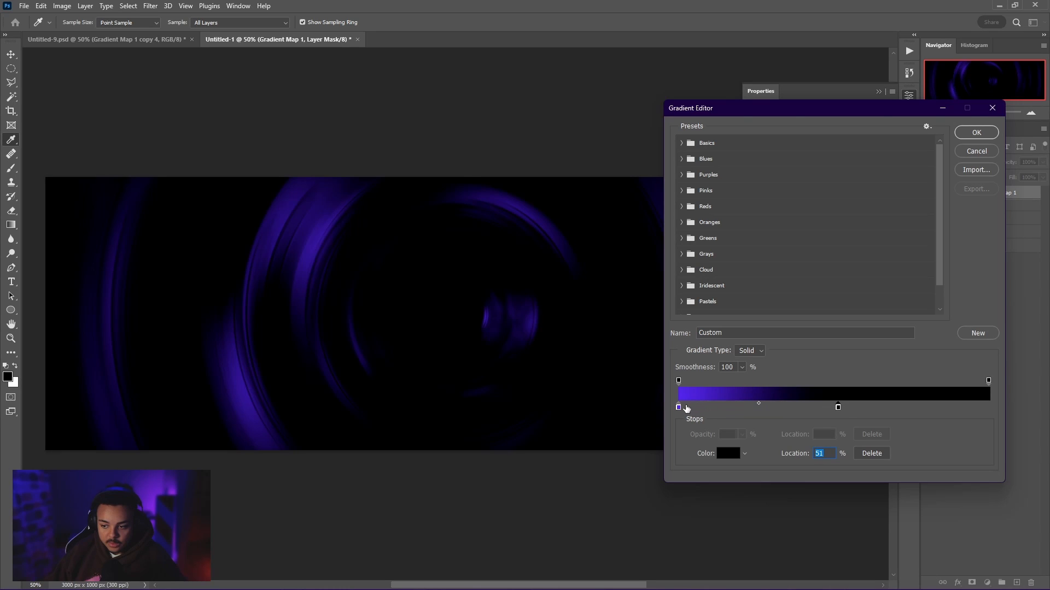
pyautogui.moveTo(679, 407); pyautogui.dragTo(713, 408)
pyautogui.moveTo(837, 408); pyautogui.dragTo(883, 408)
# Add a colour stop at 100% of the gradient and set it to white #ffffff.
pyautogui.click(988, 408)
pyautogui.click(728, 454)
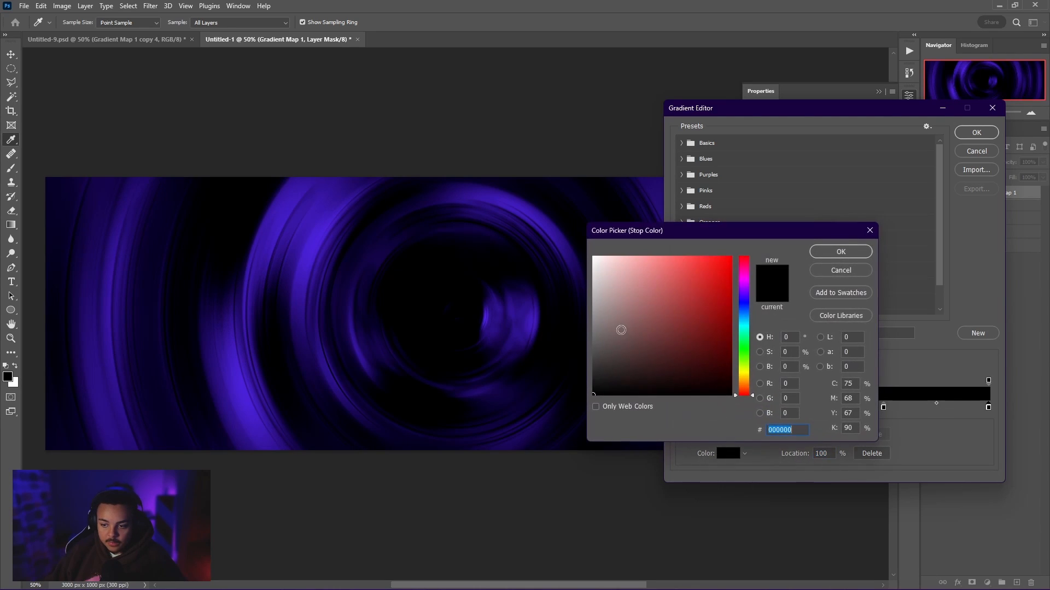
pyautogui.write('ffffff')
pyautogui.click(841, 252)
# Set the 66% stop's colour to #111111, shift it closer to the purple stop, and accept the edited gradient.
pyautogui.click(883, 408)
pyautogui.click(727, 454)
pyautogui.moveTo(612, 385)
pyautogui.mouseDown()
pyautogui.moveTo(577, 380)
pyautogui.moveTo(593, 388)
pyautogui.mouseUp()
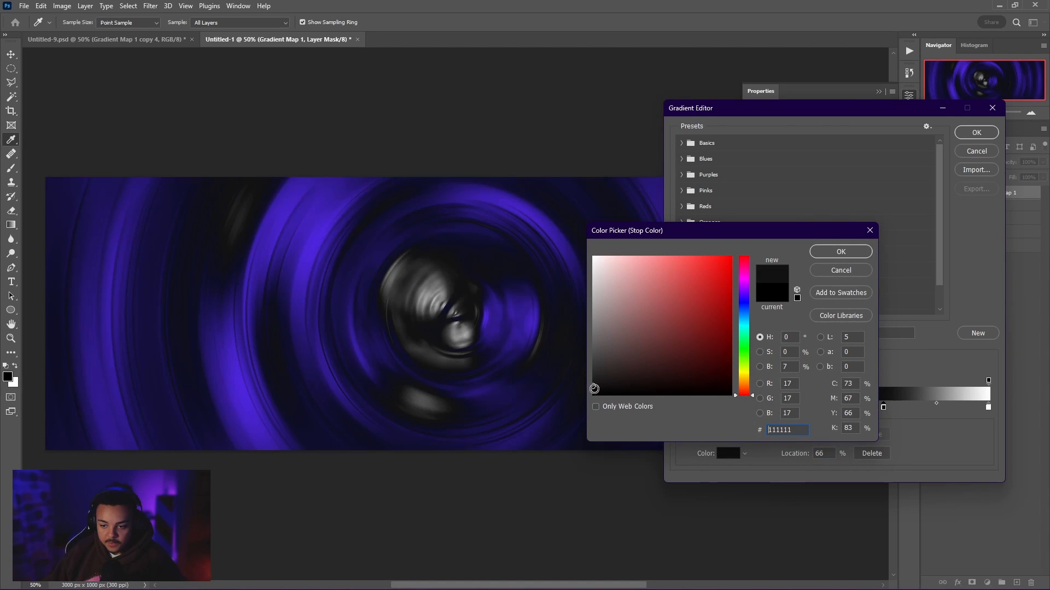
pyautogui.press('Return')
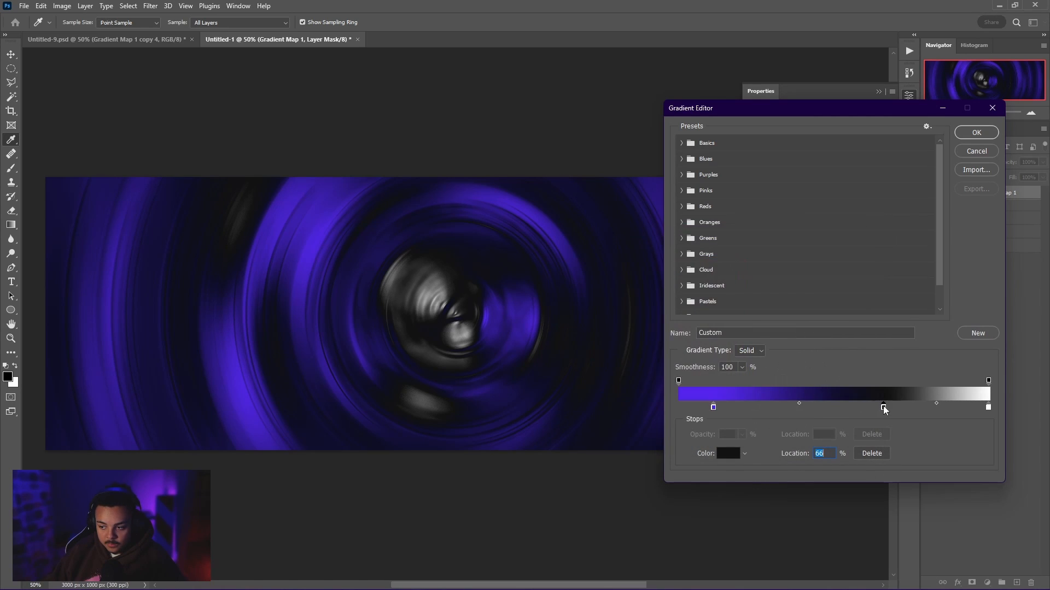
pyautogui.moveTo(883, 407); pyautogui.dragTo(860, 407)
pyautogui.click(736, 407)
pyautogui.press('Return')
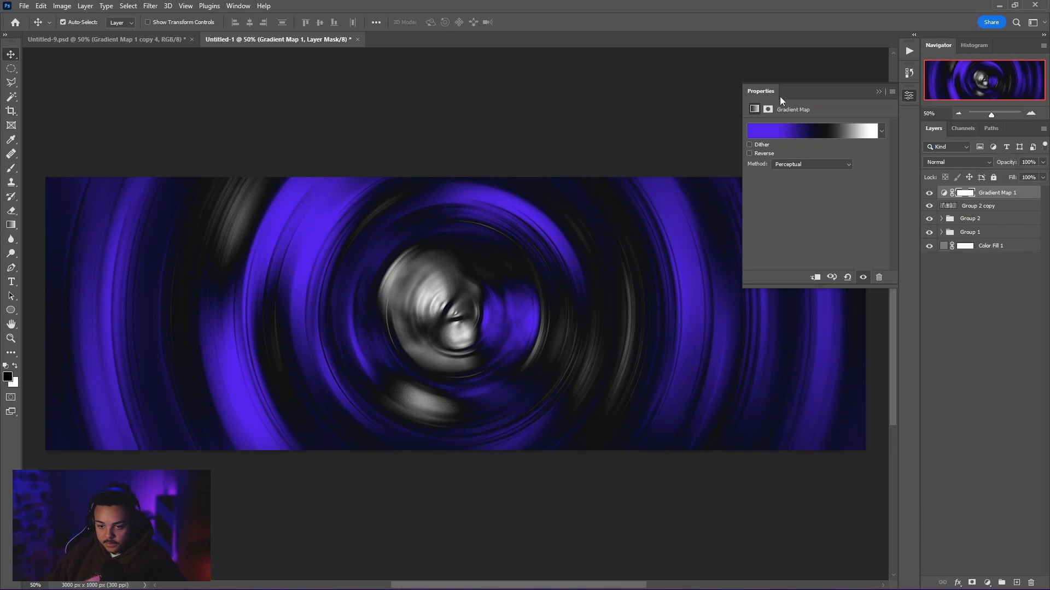
# Create a merged copy of Gradient Map 1 and Group 2 copy on a new layer above them.
pyautogui.click(874, 92)
pyautogui.keyDown('shift'); pyautogui.click(983, 206); pyautogui.keyUp('shift')
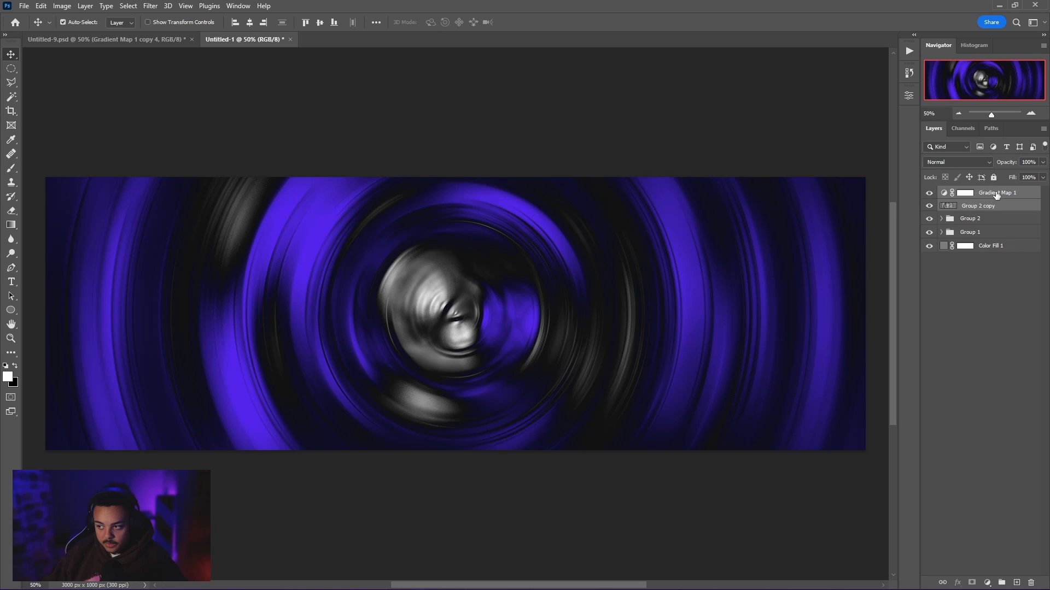
pyautogui.hotkey('ctrl', 'alt', 'e')
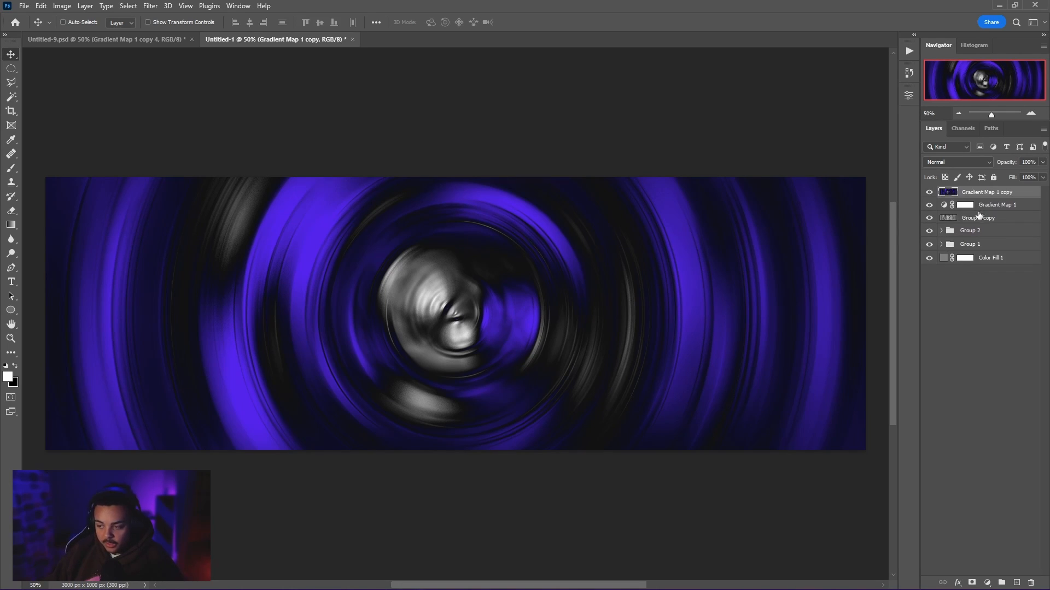
# Try Plastic Wrap at highlight strength 15, detail 8, smoothness 15 with a Radial Blur on Gradient Map 1 copy, and undo both filters.
pyautogui.click(152, 6)
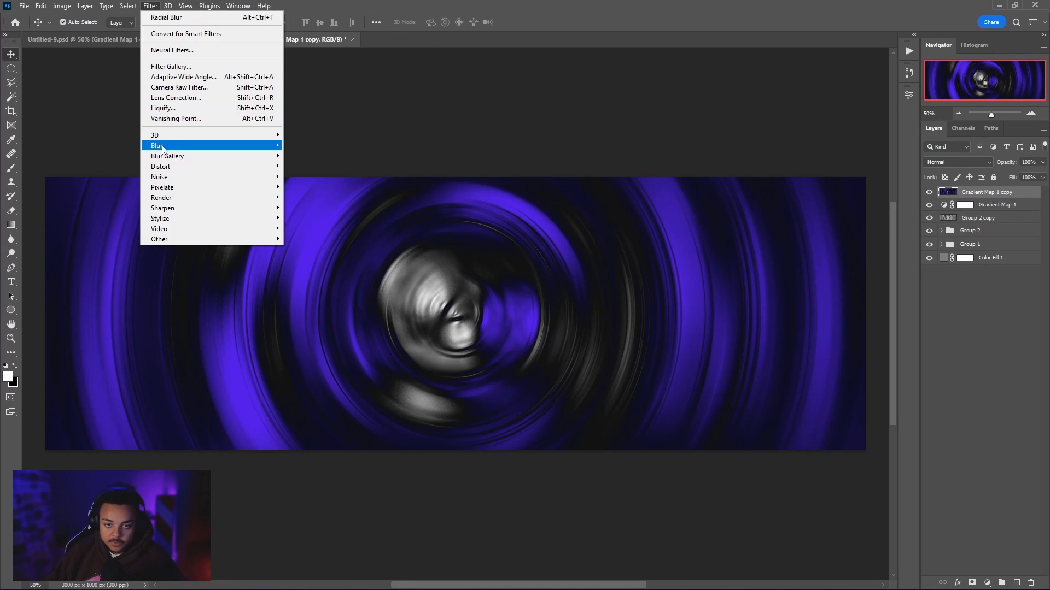
pyautogui.moveTo(164, 149)
pyautogui.click(171, 66)
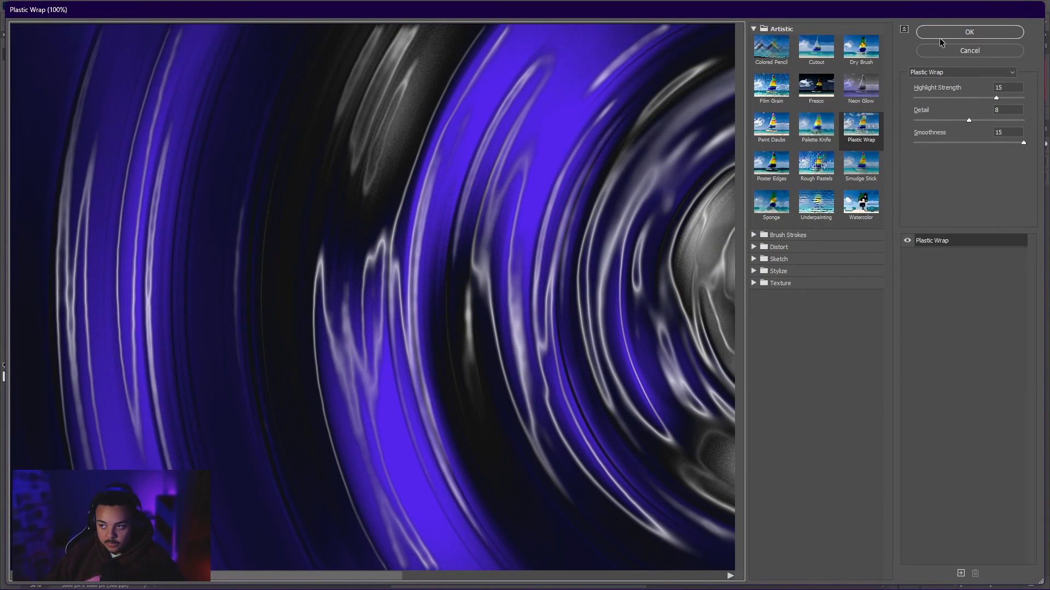
pyautogui.click(939, 36)
pyautogui.click(151, 6)
pyautogui.moveTo(169, 146)
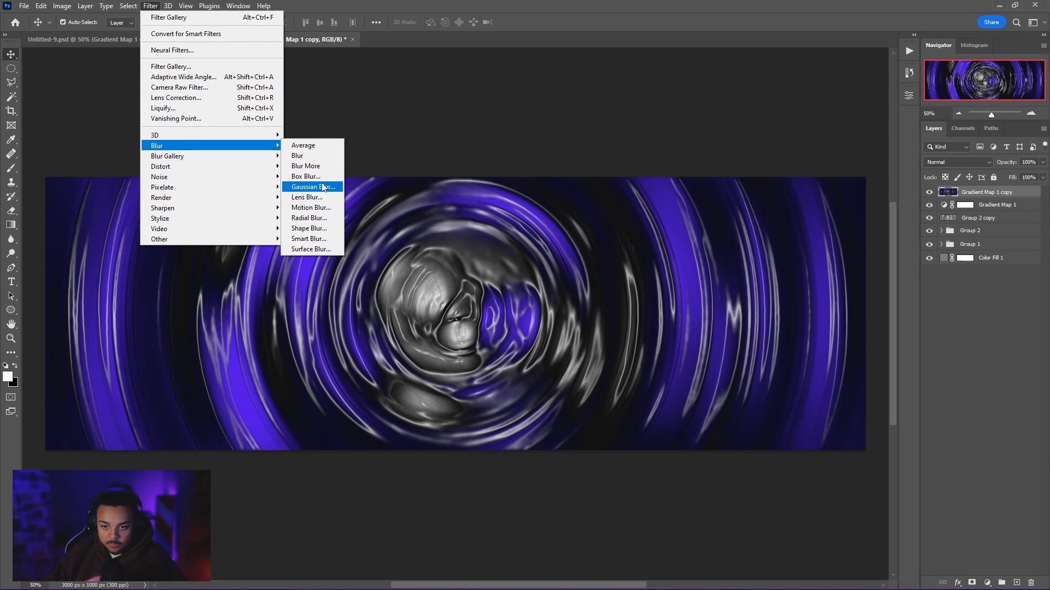
pyautogui.click(309, 217)
pyautogui.click(551, 175)
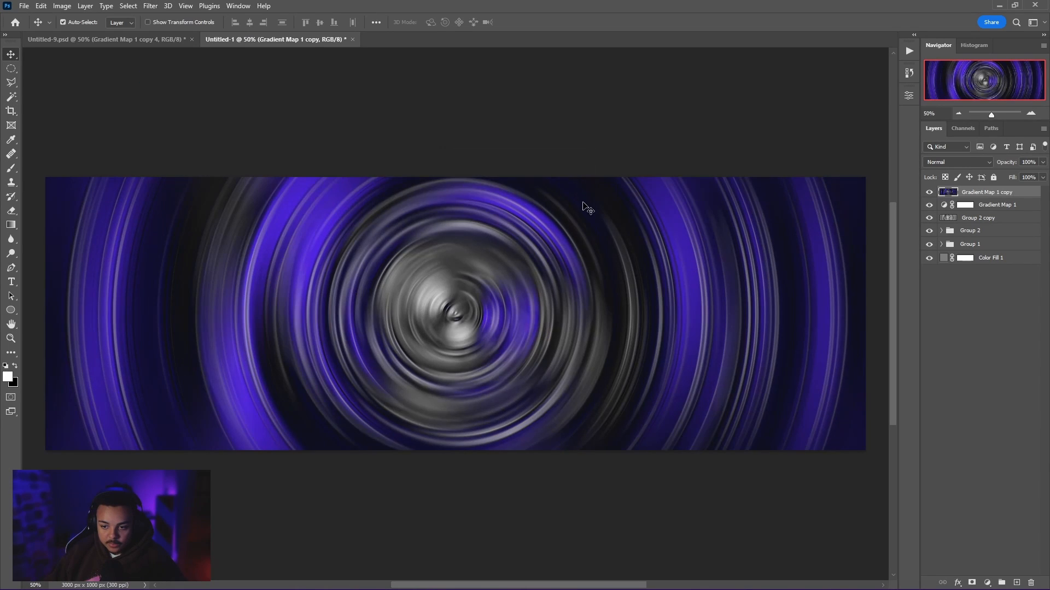
pyautogui.hotkey('ctrl', 'z')
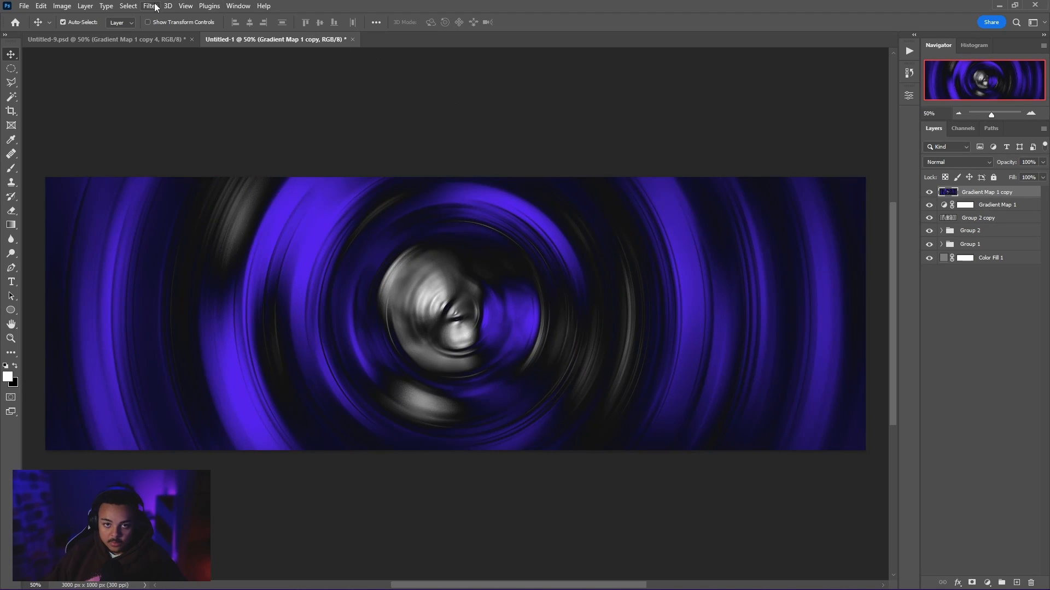
# Apply Plastic Wrap to Gradient Map 1 copy with highlight strength 4, detail 2 and smoothness 15.
pyautogui.click(155, 6)
pyautogui.click(208, 67)
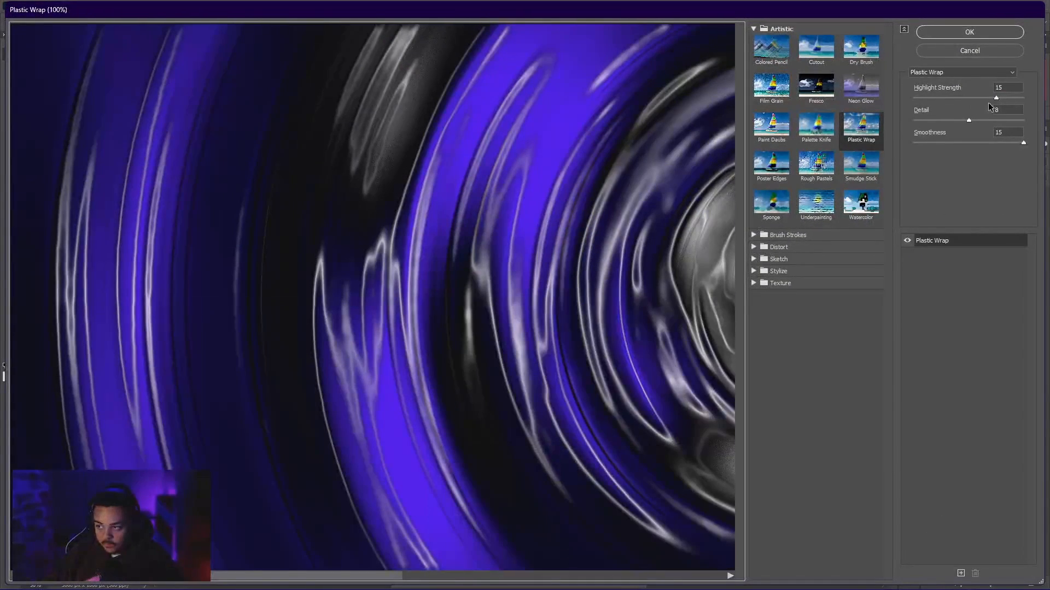
pyautogui.moveTo(996, 100); pyautogui.dragTo(945, 101)
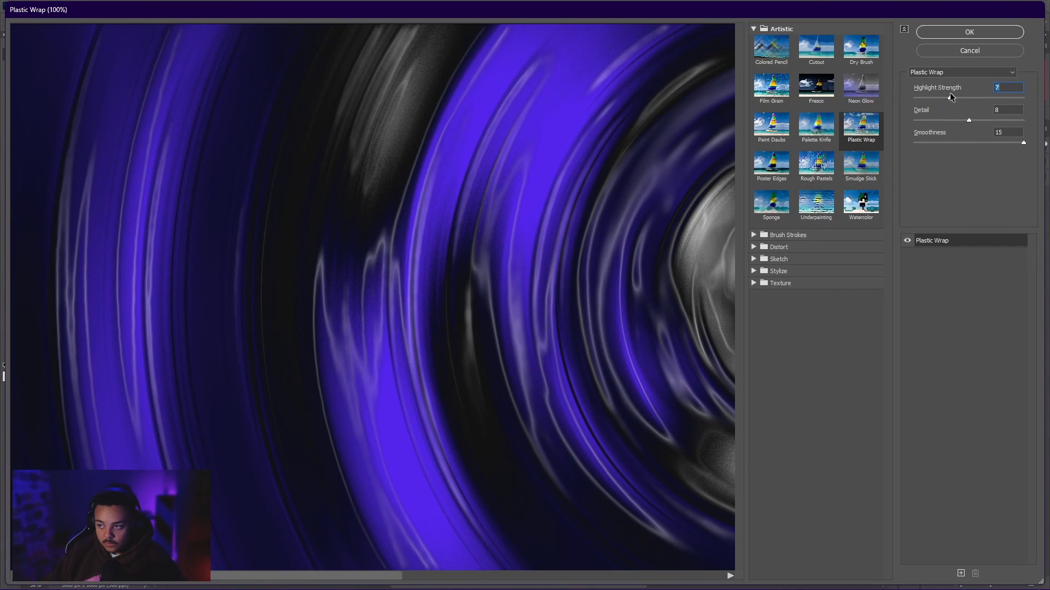
pyautogui.moveTo(970, 117); pyautogui.dragTo(922, 118)
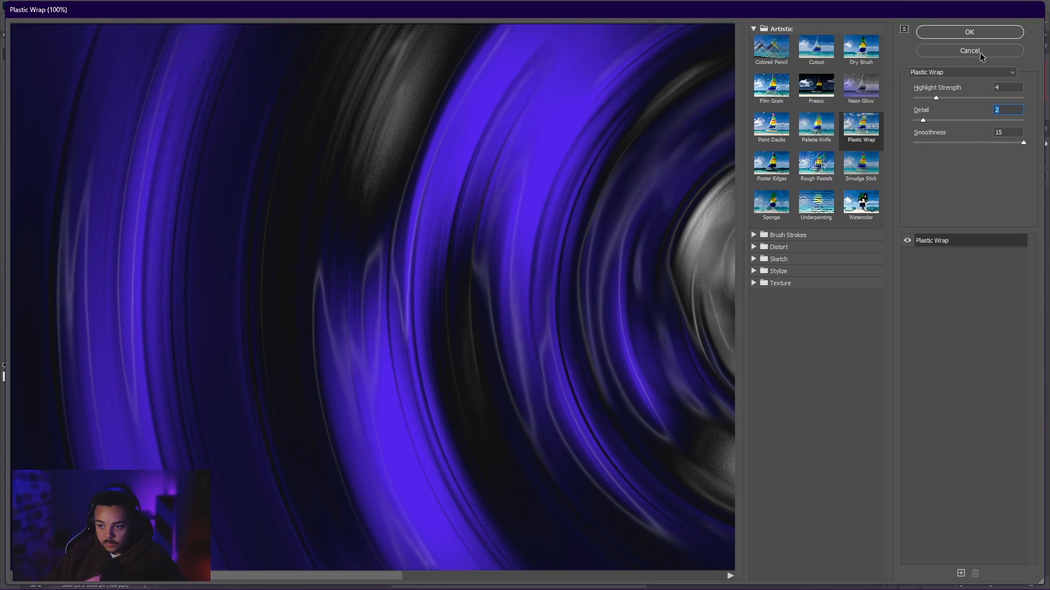
pyautogui.click(986, 28)
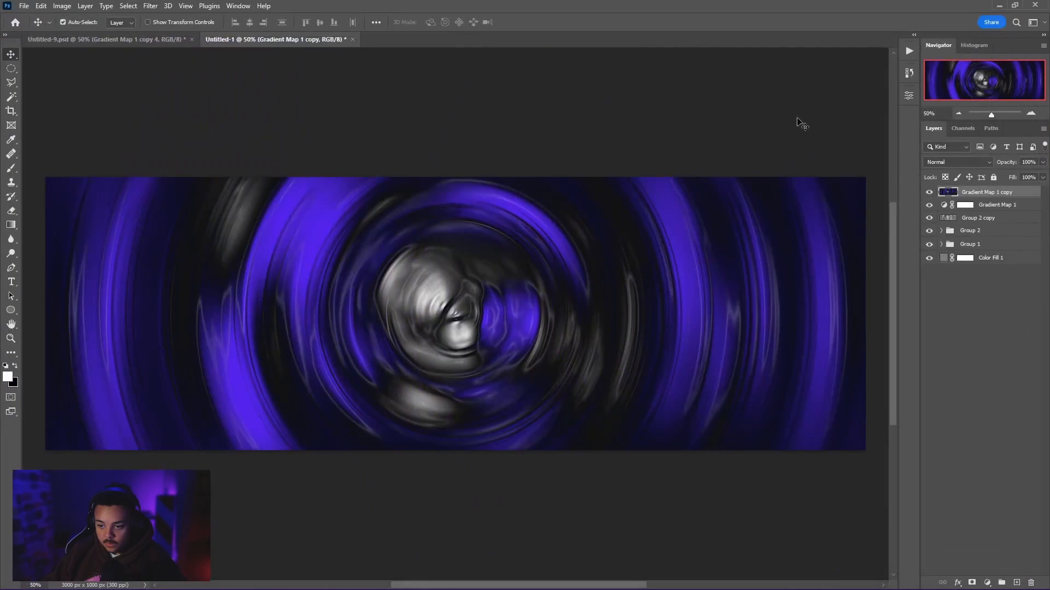
# Apply a Radial Blur to Gradient Map 1 copy, keeping the filter's last-used settings.
pyautogui.click(151, 6)
pyautogui.moveTo(246, 145)
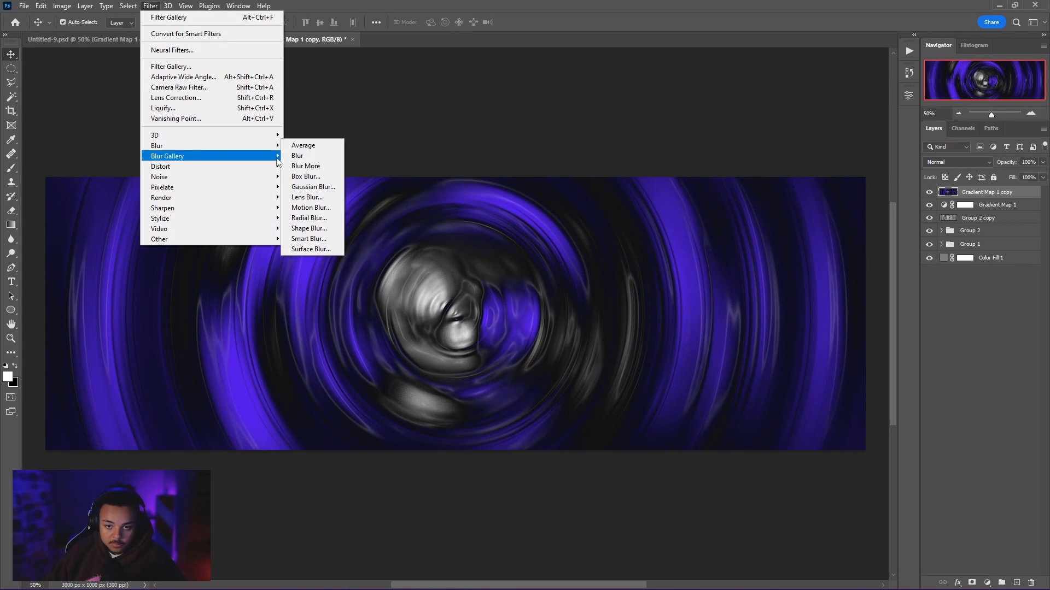
pyautogui.click(307, 218)
pyautogui.click(556, 173)
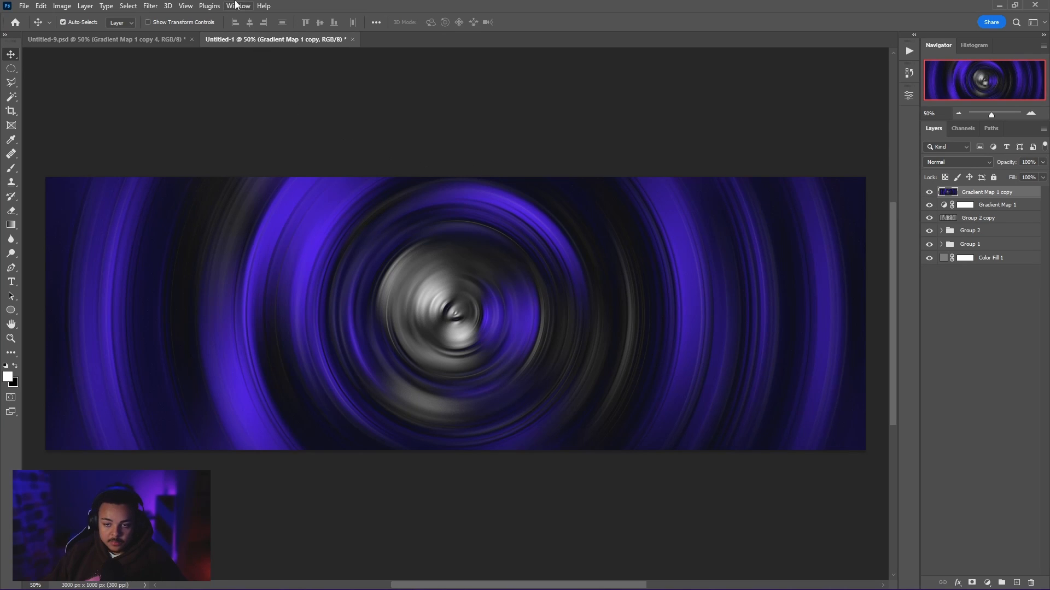
# In the Camera Raw Filter, set temperature -7, exposure +0.30, contrast +39, highlights -36, shadows +33, whites -35 and blacks +37 for Gradient Map 1 copy.
pyautogui.click(149, 7)
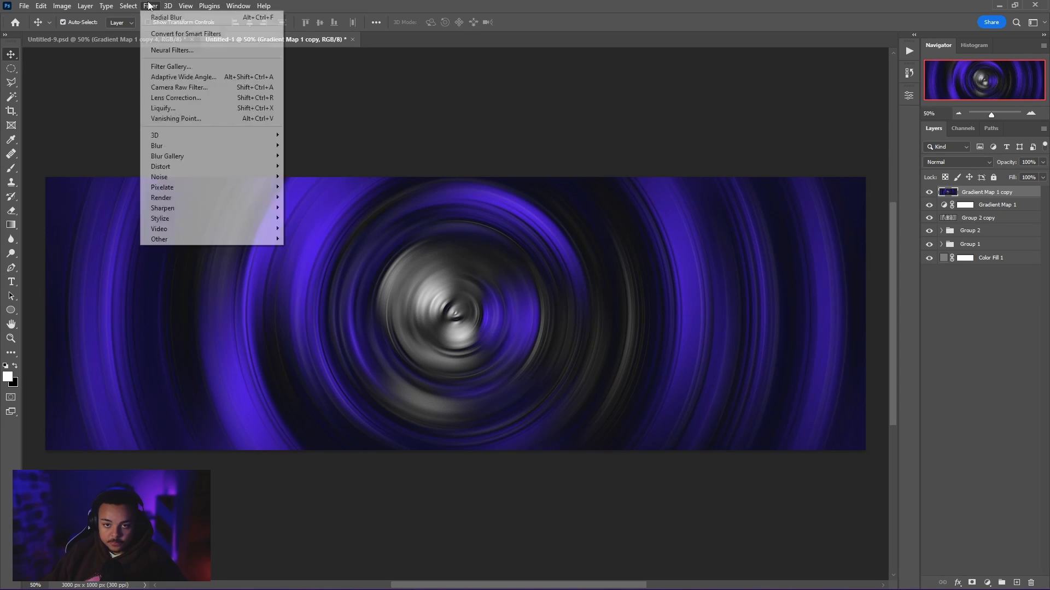
pyautogui.click(170, 88)
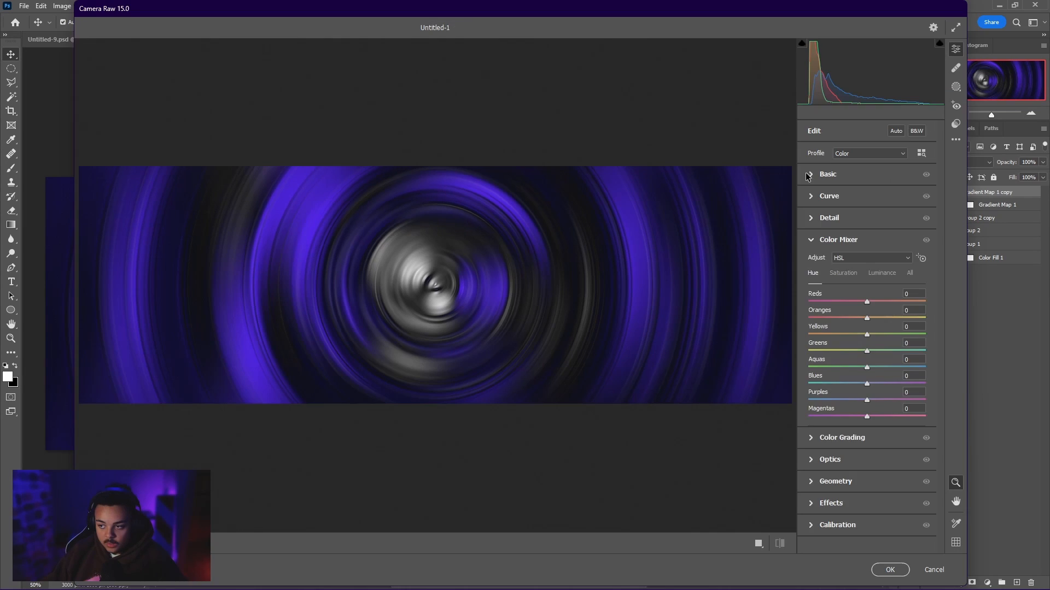
pyautogui.click(810, 175)
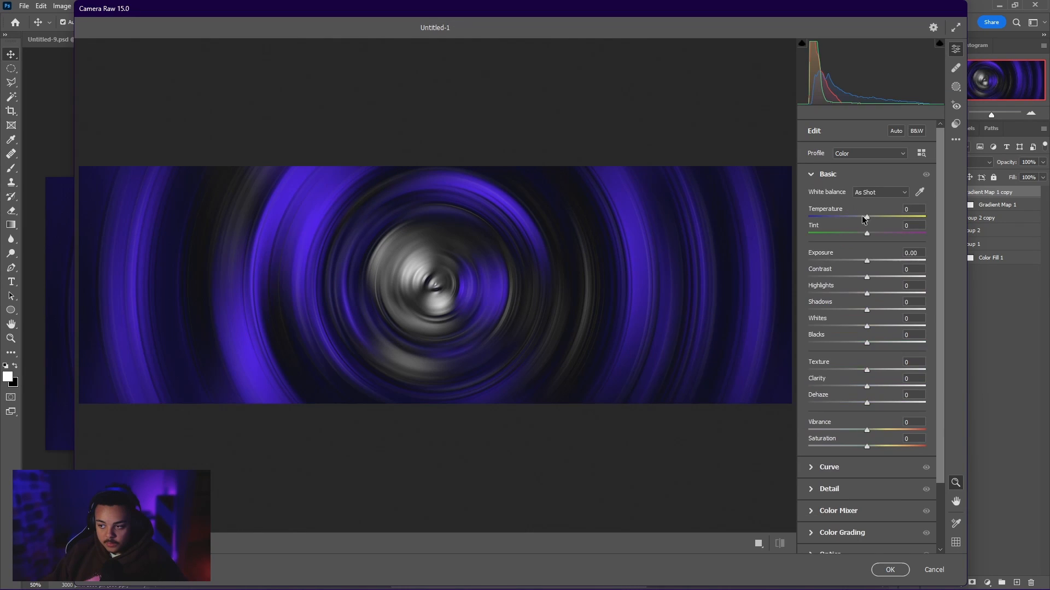
pyautogui.moveTo(864, 216)
pyautogui.mouseDown()
pyautogui.moveTo(888, 221)
pyautogui.moveTo(862, 224)
pyautogui.moveTo(889, 235)
pyautogui.moveTo(860, 234)
pyautogui.mouseUp()
pyautogui.doubleClick(859, 234)
pyautogui.moveTo(867, 261); pyautogui.dragTo(881, 350)
# Set the texture to -4 and the clarity to +100 in the Camera Raw basic adjustments.
pyautogui.moveTo(867, 387); pyautogui.dragTo(789, 381)
pyautogui.click(696, 268)
pyautogui.moveTo(851, 372)
pyautogui.mouseDown()
pyautogui.moveTo(905, 372)
pyautogui.moveTo(842, 371)
pyautogui.mouseUp()
pyautogui.click(638, 328)
pyautogui.click(541, 274)
pyautogui.moveTo(925, 387)
pyautogui.mouseDown()
pyautogui.moveTo(864, 387)
pyautogui.moveTo(864, 370)
pyautogui.moveTo(922, 391)
pyautogui.mouseUp()
pyautogui.click(648, 335)
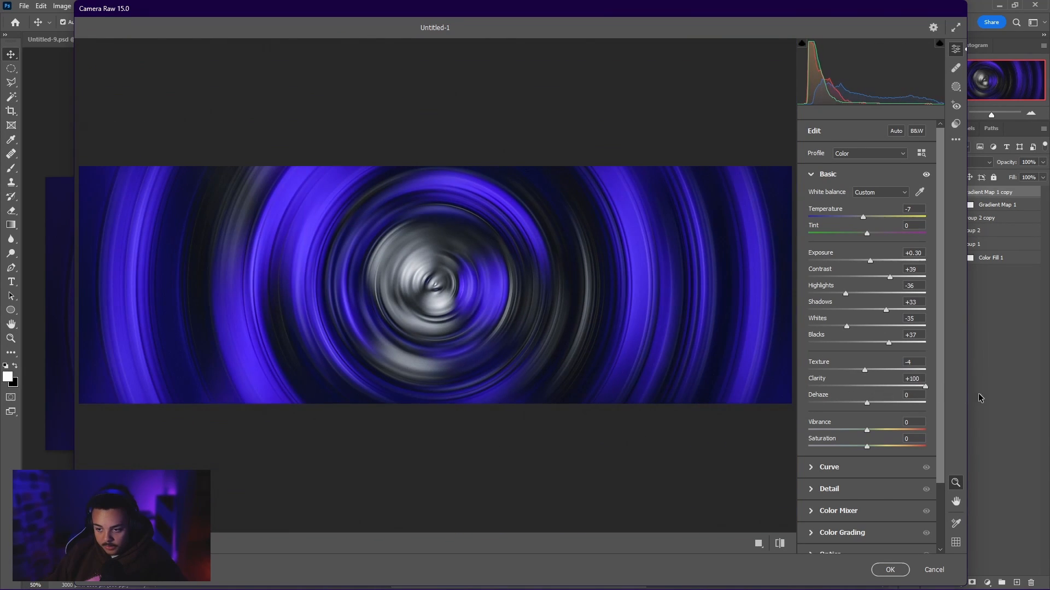
# Set texture to +59, dehaze to +4, vibrance to +32 and saturation to -21 in the Camera Raw basic adjustments.
pyautogui.moveTo(864, 370); pyautogui.dragTo(902, 372)
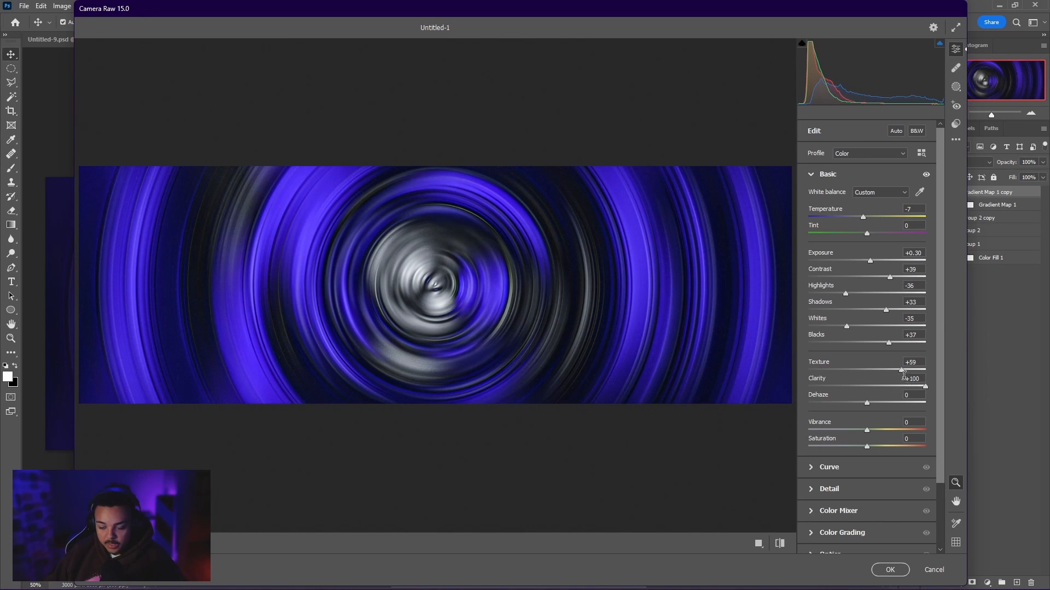
pyautogui.moveTo(867, 403); pyautogui.dragTo(862, 447)
pyautogui.scroll(-3, 842, 447)
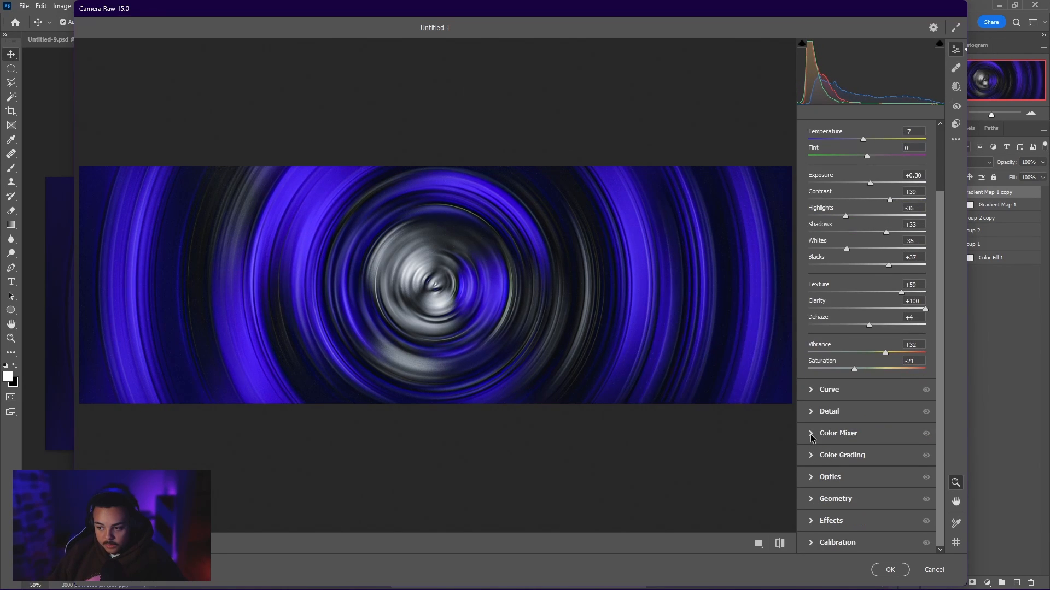
# Try shifting the Blues hue to +13 in the Color Mixer, compare it with the original, and undo the shift.
pyautogui.click(811, 435)
pyautogui.moveTo(869, 384); pyautogui.dragTo(876, 386)
pyautogui.click(780, 543)
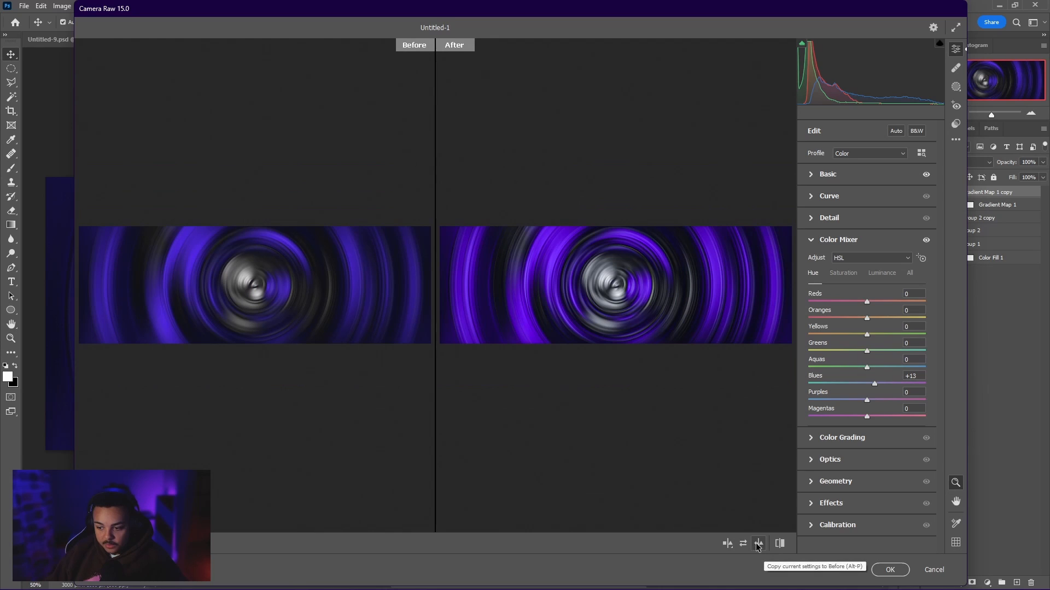
pyautogui.click(758, 544)
pyautogui.hotkey('ctrl', 'z')
pyautogui.hotkey('ctrl', 'z')
# Compare the Camera Raw adjustments with the original image by cycling through the before and after views.
pyautogui.click(744, 545)
pyautogui.click(745, 546)
pyautogui.press('q')
pyautogui.press('q')
pyautogui.press('q')
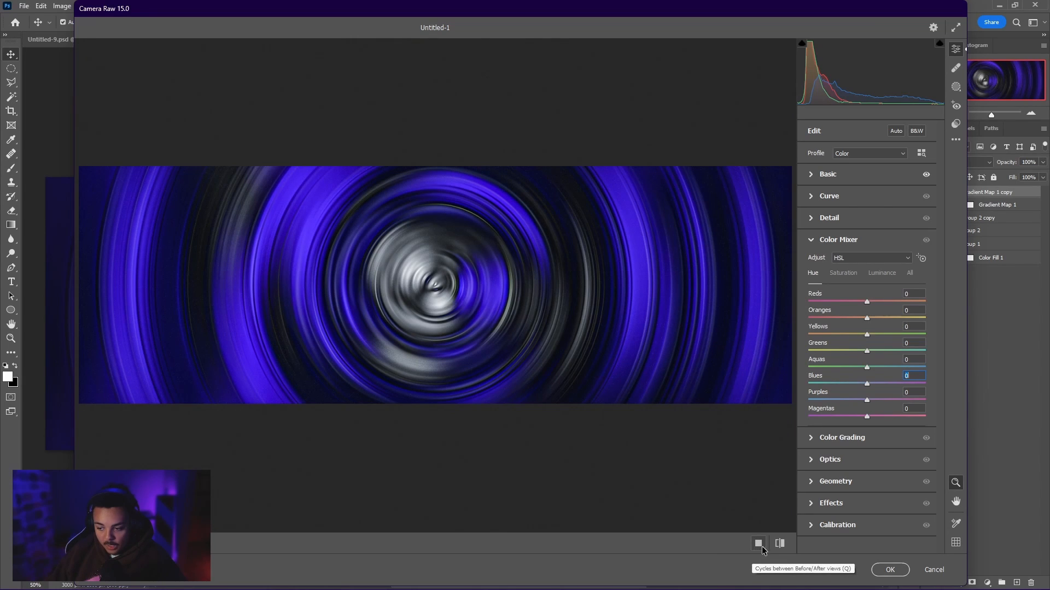
pyautogui.click(760, 545)
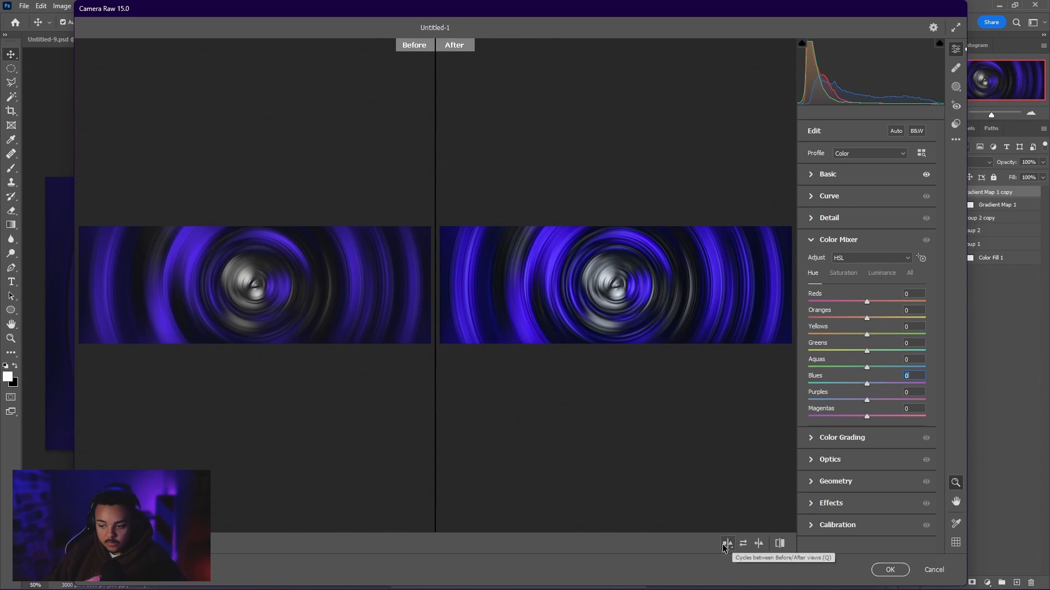
pyautogui.click(603, 250)
pyautogui.keyDown('alt'); pyautogui.click(399, 336); pyautogui.keyUp('alt')
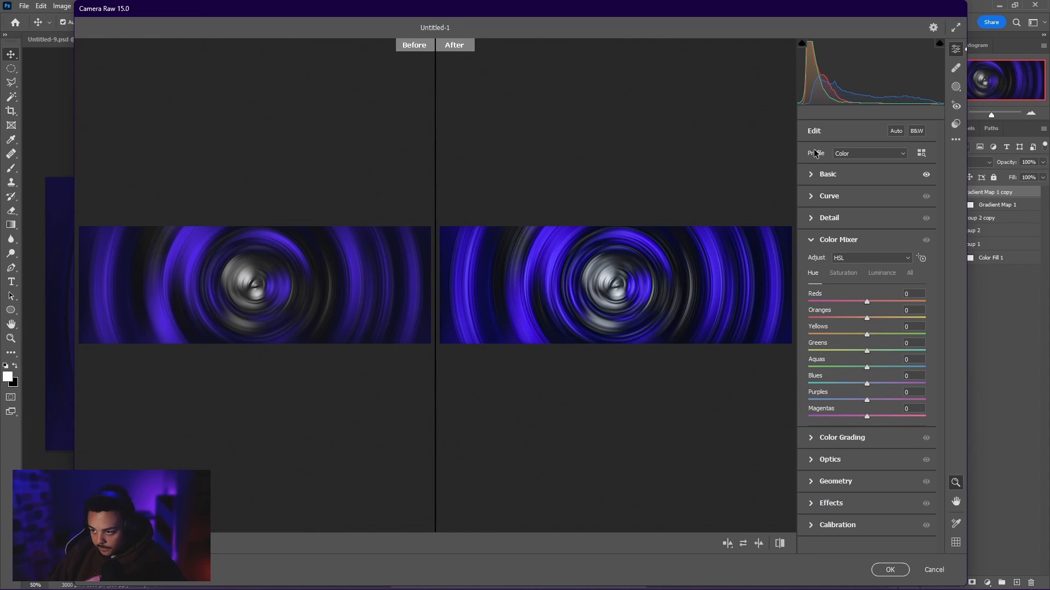
# Lower the exposure to nearly zero, set the highlights to -100, and apply the Camera Raw filter.
pyautogui.click(813, 175)
pyautogui.moveTo(870, 261); pyautogui.dragTo(801, 297)
pyautogui.click(890, 570)
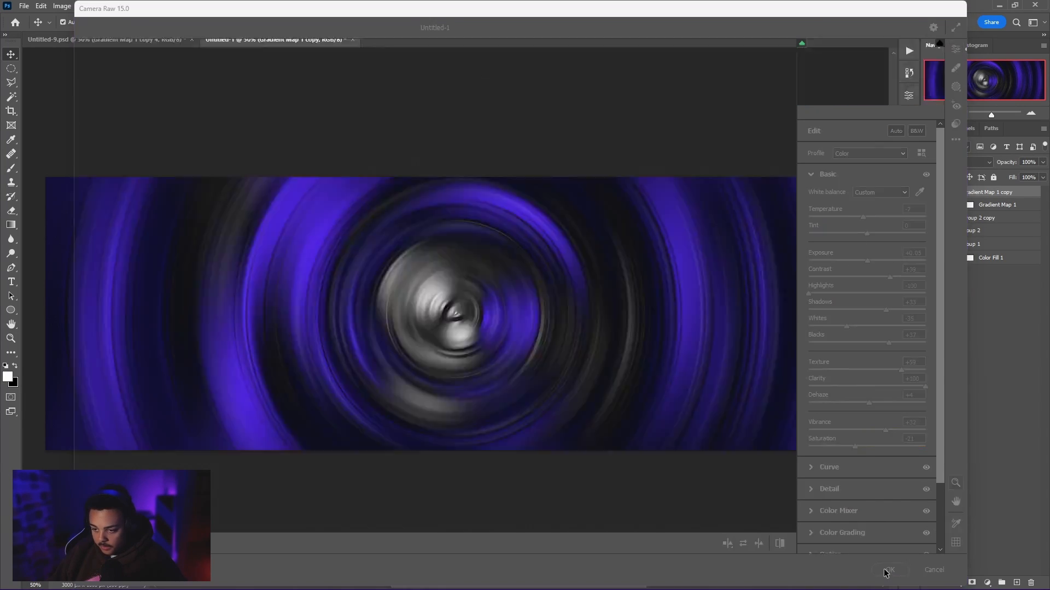
# Inspect the filtered texture up close and compare it with Gradient Map 1 and Gradient Map 1 copy shown and hidden.
pyautogui.press('z')
pyautogui.moveTo(456, 308); pyautogui.dragTo(495, 336)
pyautogui.hscroll(3, 448, 323)
pyautogui.hscroll(-3, 437, 365)
pyautogui.hscroll(1, 496, 336)
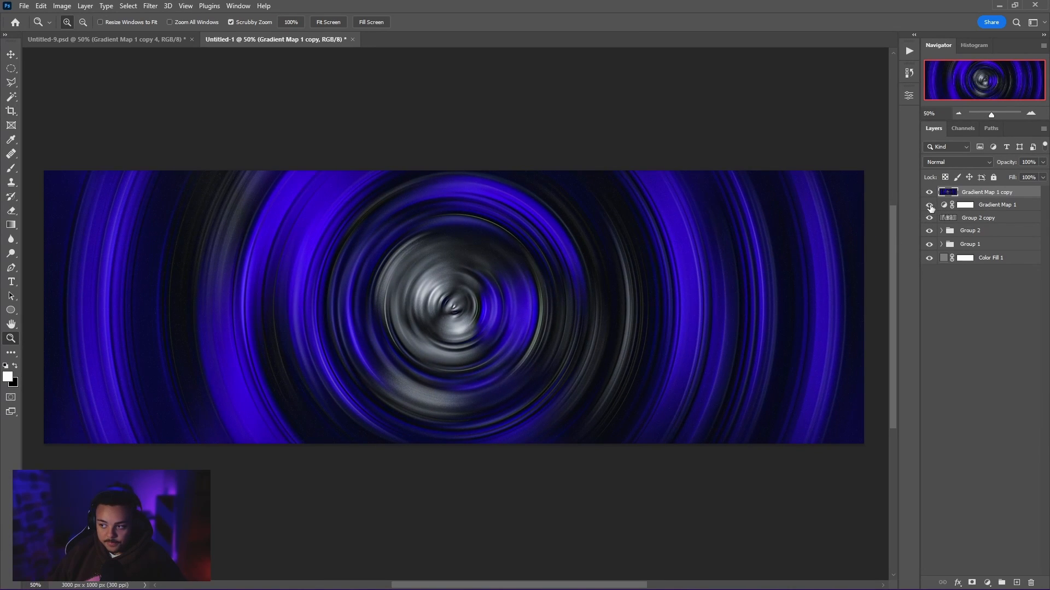
pyautogui.moveTo(929, 206); pyautogui.dragTo(931, 195)
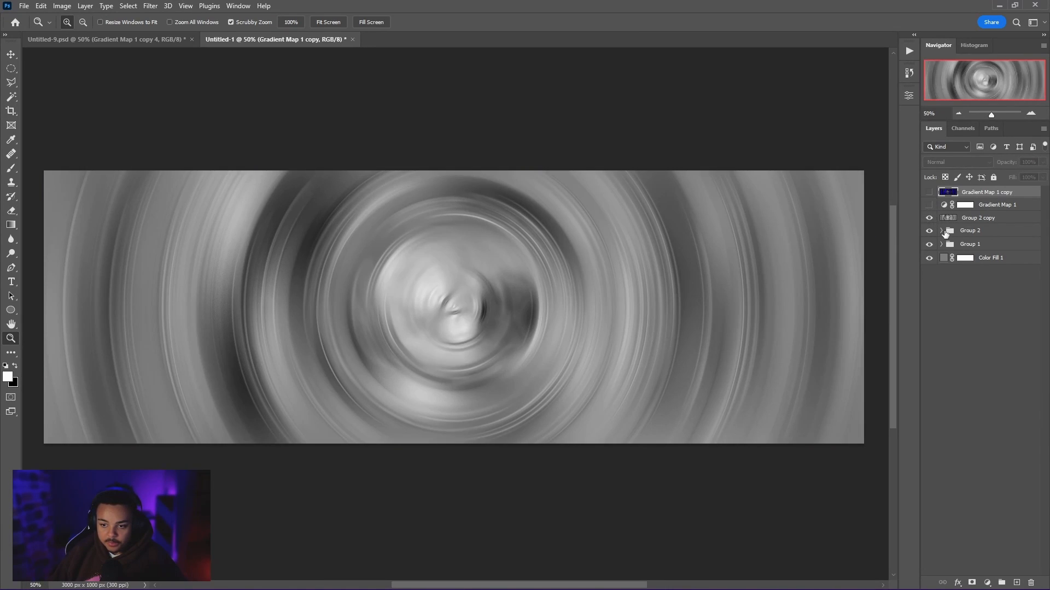
pyautogui.moveTo(931, 208); pyautogui.dragTo(929, 193)
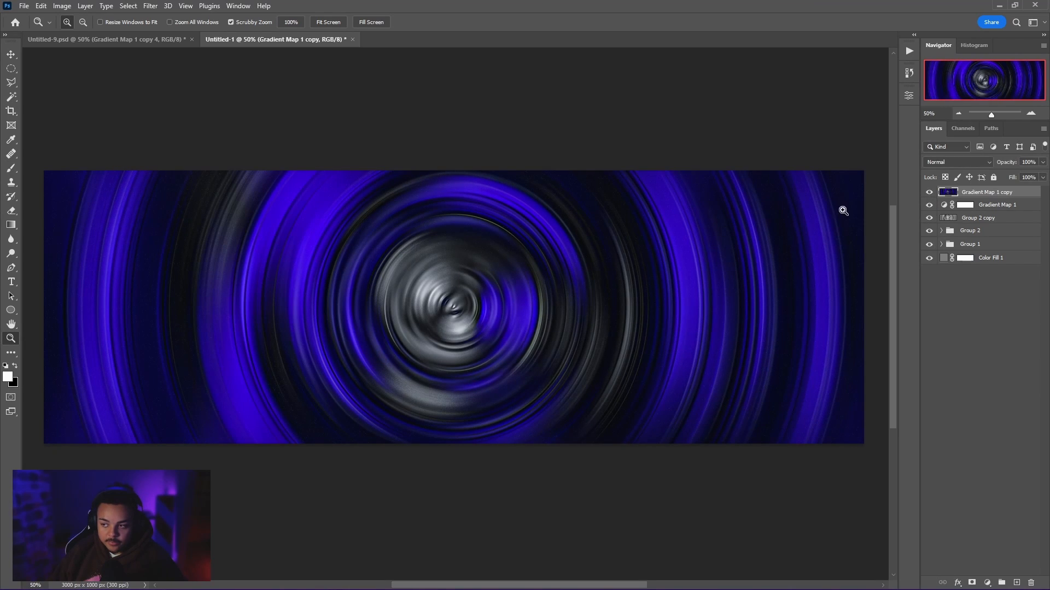
pyautogui.moveTo(930, 193)
pyautogui.mouseDown()
pyautogui.moveTo(929, 205)
pyautogui.moveTo(930, 192)
pyautogui.mouseUp()
# Duplicate Gradient Map 1 copy and apply Plastic Wrap to the duplicate with highlight strength 4, detail 2 and smoothness 15.
pyautogui.hotkey('ctrl', 'j')
pyautogui.click(148, 6)
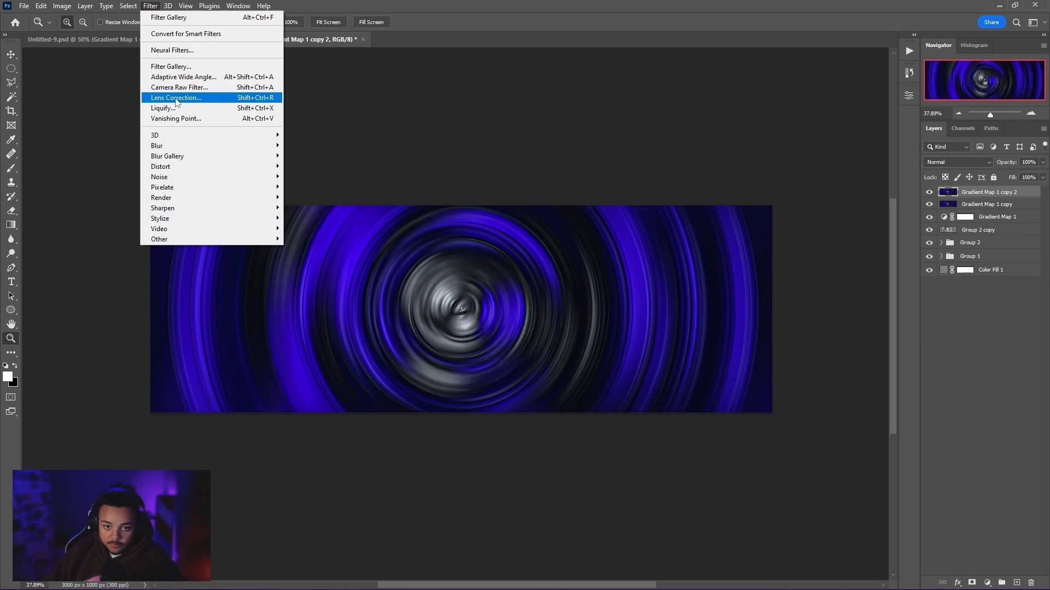
pyautogui.click(180, 67)
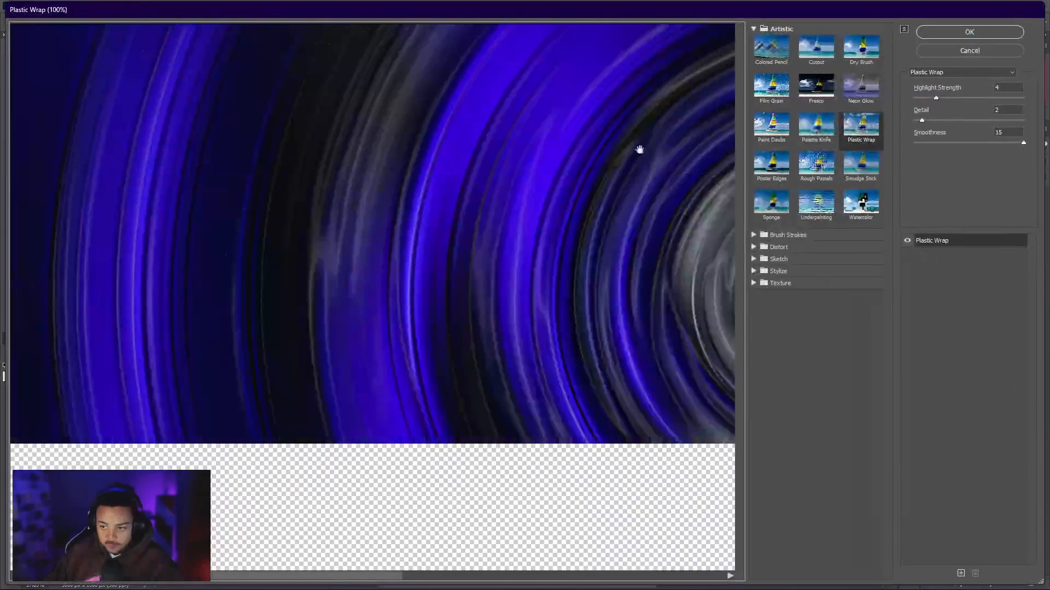
pyautogui.click(947, 34)
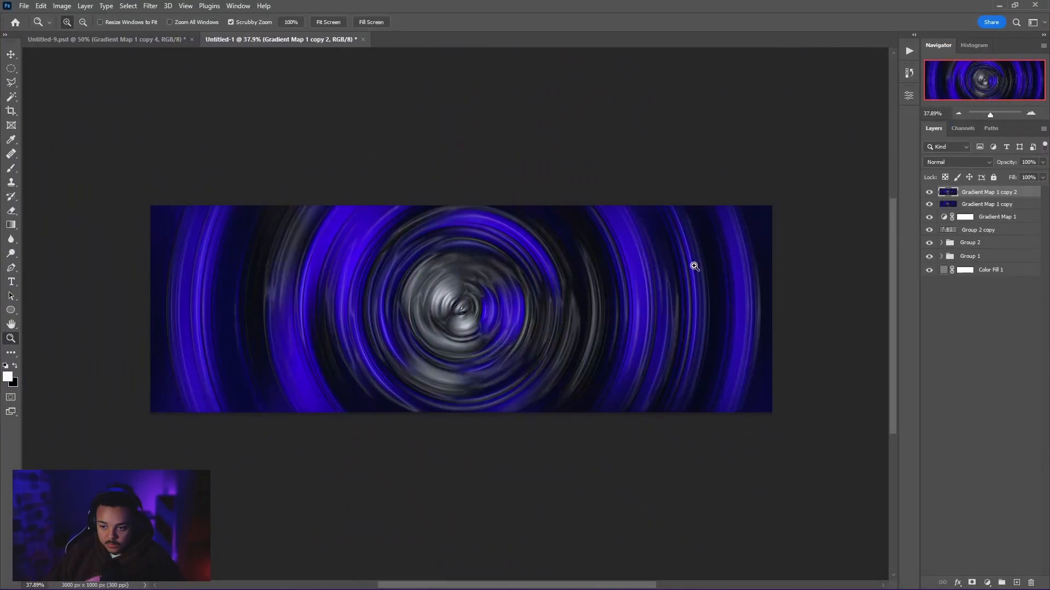
# Apply a Radial Blur with the last-used settings to Gradient Map 1 copy 2 and compare it with the layer beneath.
pyautogui.click(150, 6)
pyautogui.moveTo(235, 146)
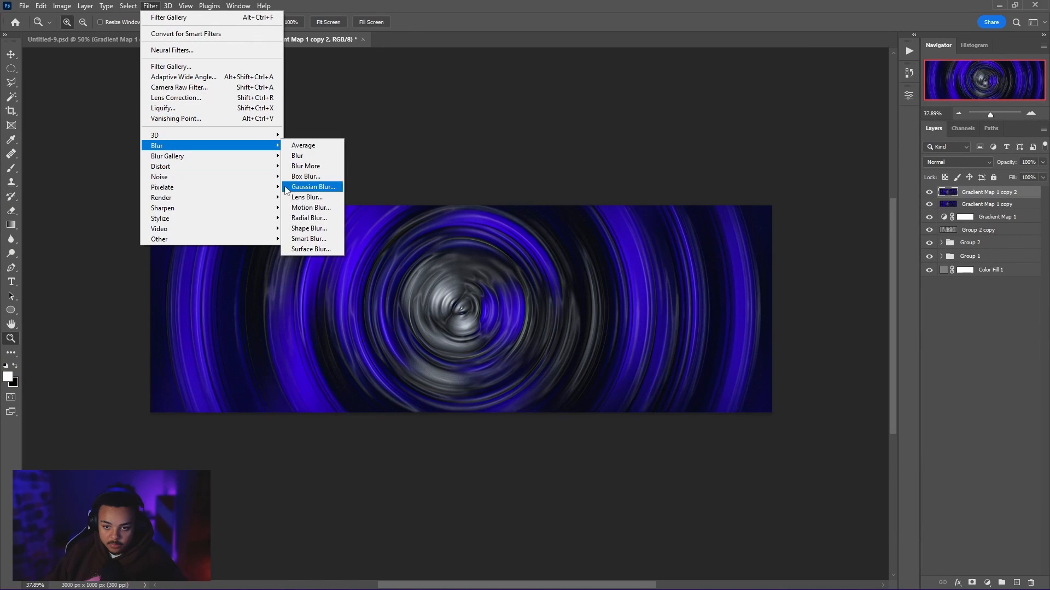
pyautogui.click(310, 218)
pyautogui.click(560, 174)
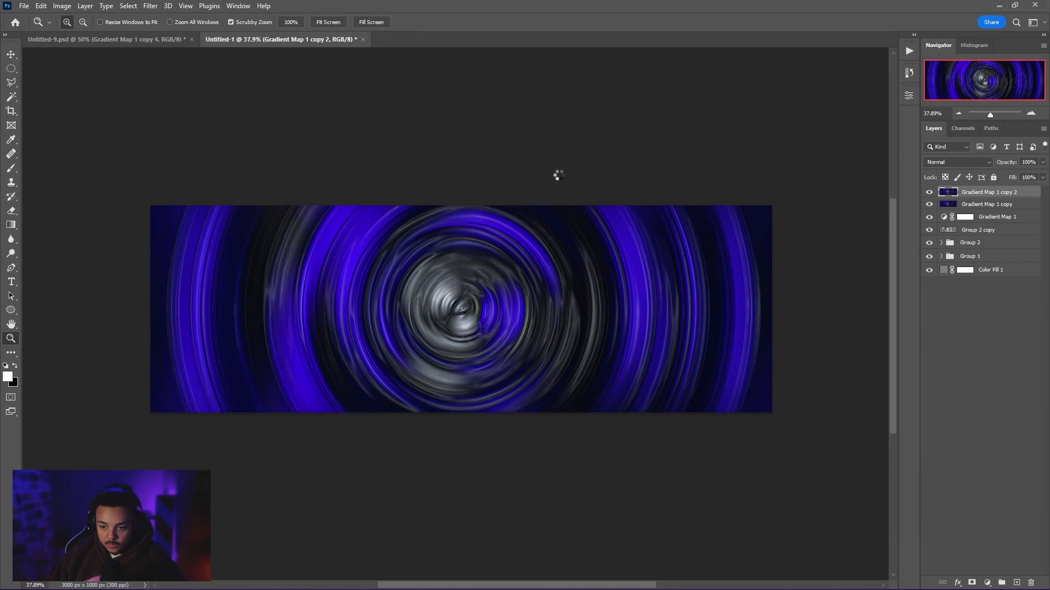
pyautogui.moveTo(487, 326); pyautogui.dragTo(654, 265)
pyautogui.click(930, 193)
pyautogui.click(929, 193)
pyautogui.click(929, 193)
pyautogui.click(930, 193)
pyautogui.moveTo(585, 247); pyautogui.dragTo(871, 230)
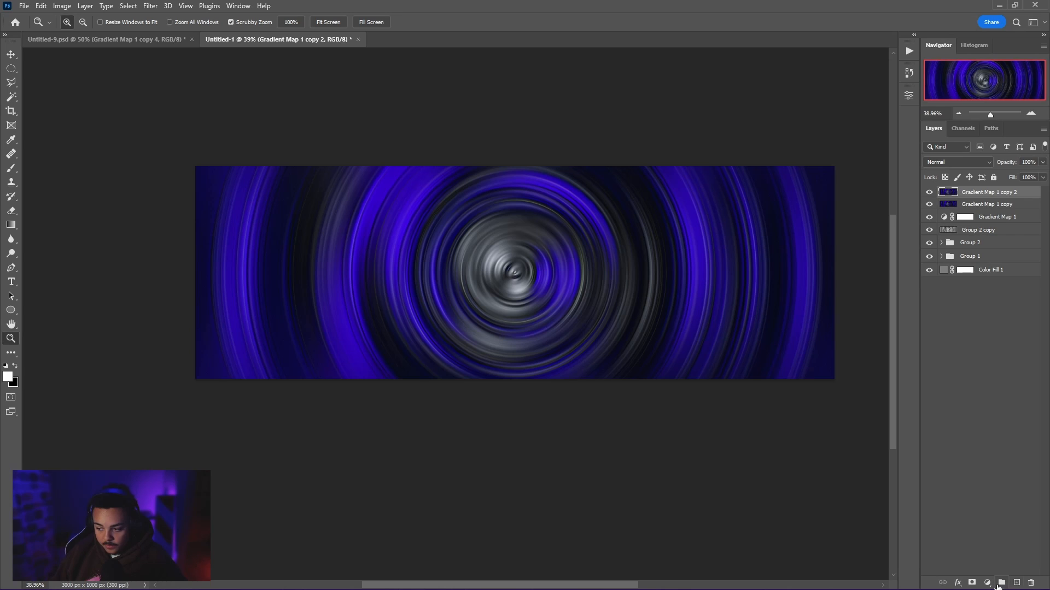
# Add a layer mask to Gradient Map 1 copy 2 and paint black with a soft brush over the rings around the centre.
pyautogui.click(972, 583)
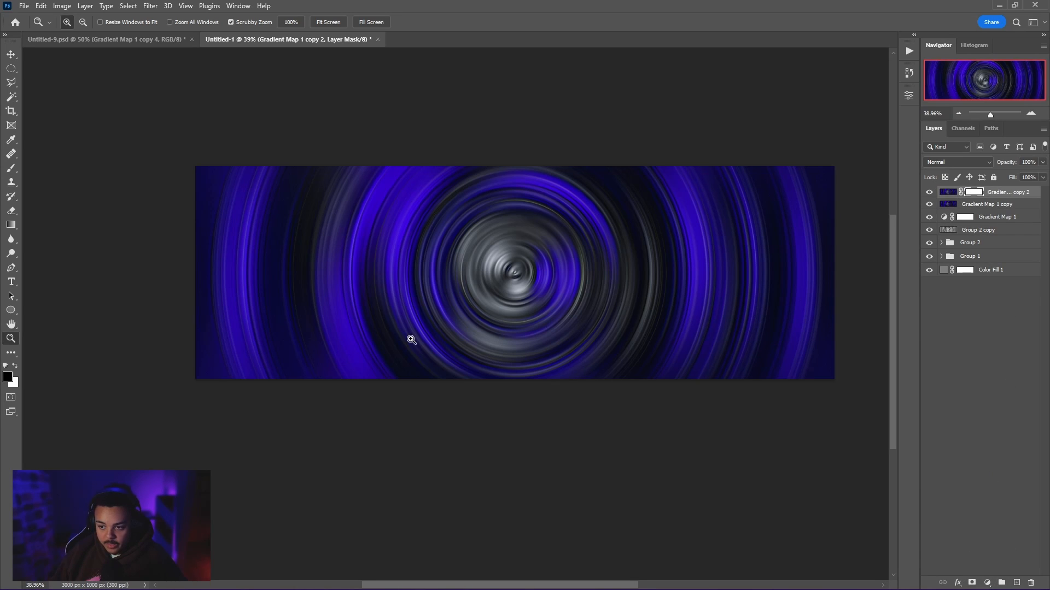
pyautogui.press('b')
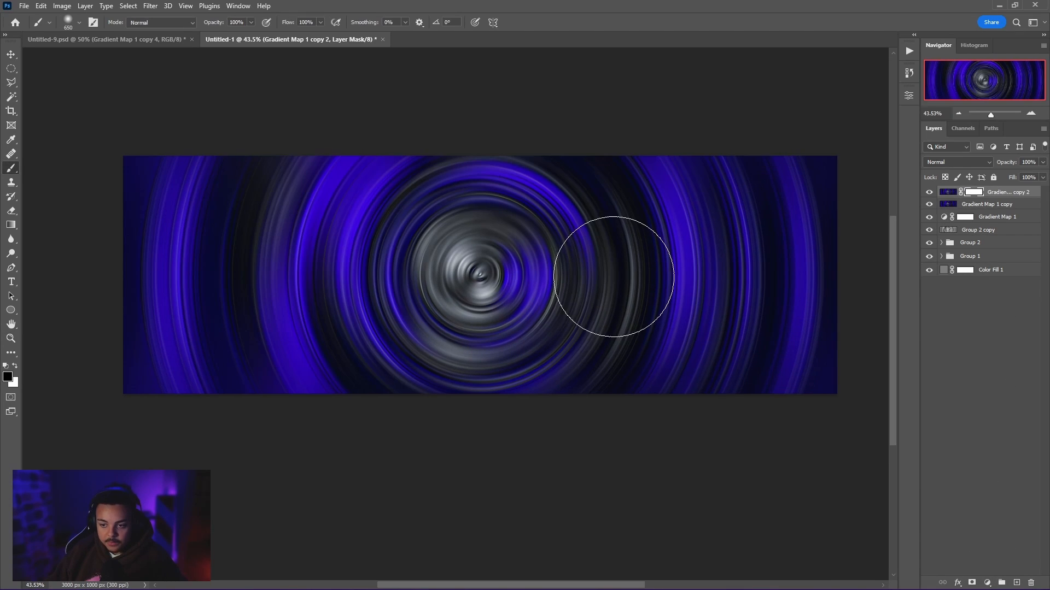
pyautogui.click(590, 280)
pyautogui.moveTo(614, 300)
pyautogui.mouseDown()
pyautogui.moveTo(631, 255)
pyautogui.moveTo(629, 302)
pyautogui.moveTo(618, 286)
pyautogui.moveTo(627, 256)
pyautogui.moveTo(611, 329)
pyautogui.moveTo(624, 252)
pyautogui.moveTo(614, 302)
pyautogui.moveTo(724, 209)
pyautogui.moveTo(698, 358)
pyautogui.moveTo(714, 339)
pyautogui.mouseUp()
pyautogui.hotkey('ctrl', 'z')
pyautogui.moveTo(739, 228); pyautogui.dragTo(723, 232)
pyautogui.moveTo(234, 277)
pyautogui.mouseDown()
pyautogui.moveTo(237, 298)
pyautogui.moveTo(422, 277)
pyautogui.moveTo(333, 340)
pyautogui.moveTo(367, 372)
pyautogui.moveTo(355, 337)
pyautogui.mouseUp()
pyautogui.hotkey('ctrl', 'z')
pyautogui.moveTo(329, 296)
pyautogui.mouseDown()
pyautogui.moveTo(364, 382)
pyautogui.moveTo(379, 386)
pyautogui.moveTo(361, 382)
pyautogui.mouseUp()
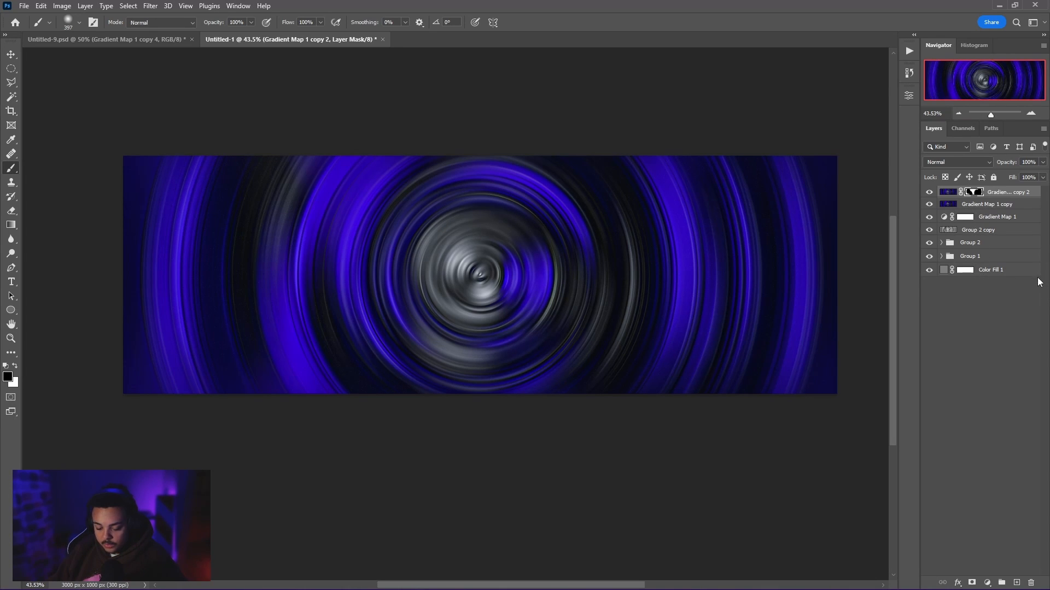
# Stamp all visible layers into a new layer at the top of the stack and hide the layers beneath it.
pyautogui.press('x')
pyautogui.hotkey('ctrl', 'shift', 'alt', 'e')
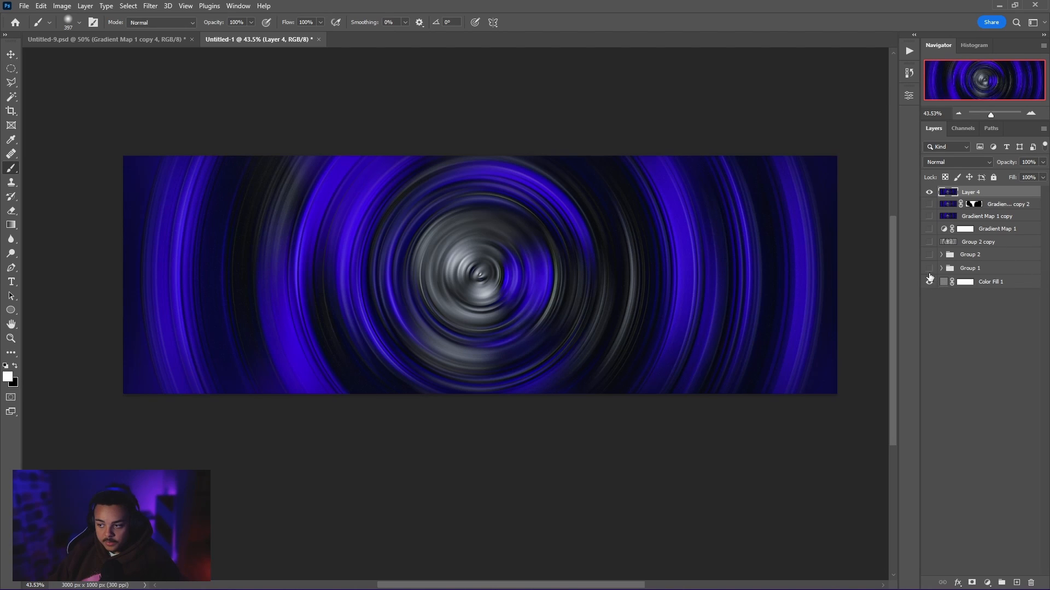
pyautogui.click(930, 193)
pyautogui.click(931, 194)
# Show the rulers and place guides along the canvas edges and through its horizontal and vertical centre.
pyautogui.press('v')
pyautogui.hotkey('ctrl', 'r')
pyautogui.moveTo(369, 50); pyautogui.dragTo(382, 200)
pyautogui.moveTo(401, 51); pyautogui.dragTo(447, 438)
pyautogui.moveTo(444, 53); pyautogui.dragTo(469, 322)
pyautogui.moveTo(27, 345); pyautogui.dragTo(459, 334)
pyautogui.moveTo(33, 358); pyautogui.dragTo(822, 324)
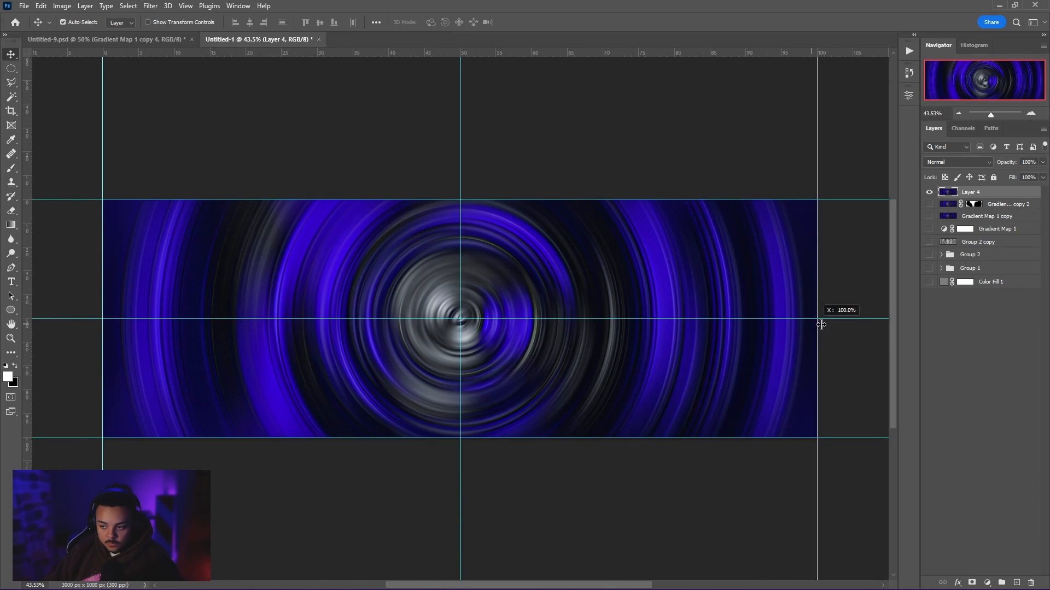
# Cut a circle about 80% of the canvas height out of Layer 4, centred where the middle guides cross, and deselect.
pyautogui.click(9, 69)
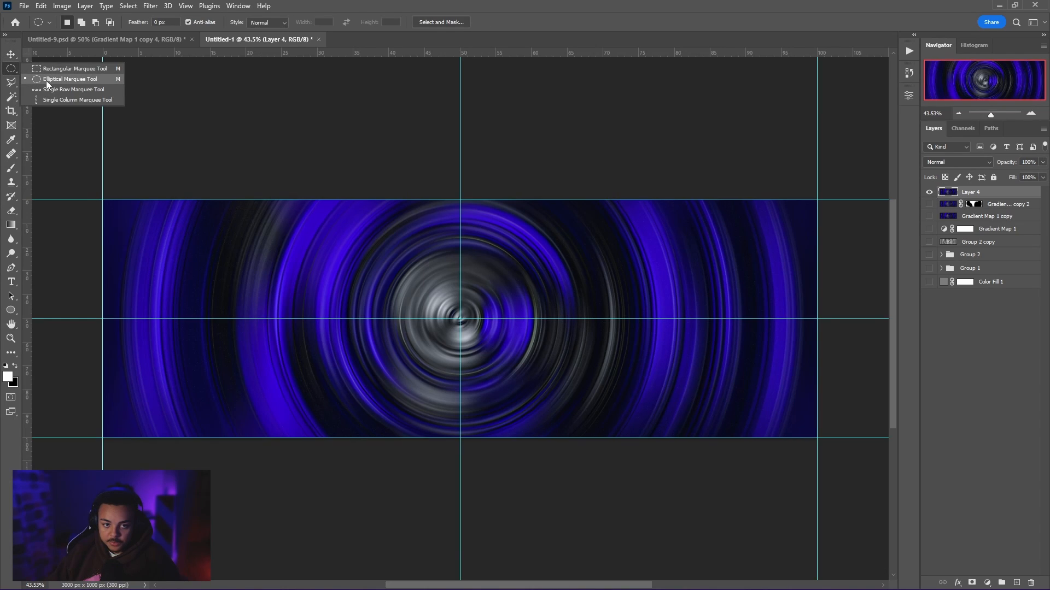
pyautogui.click(46, 79)
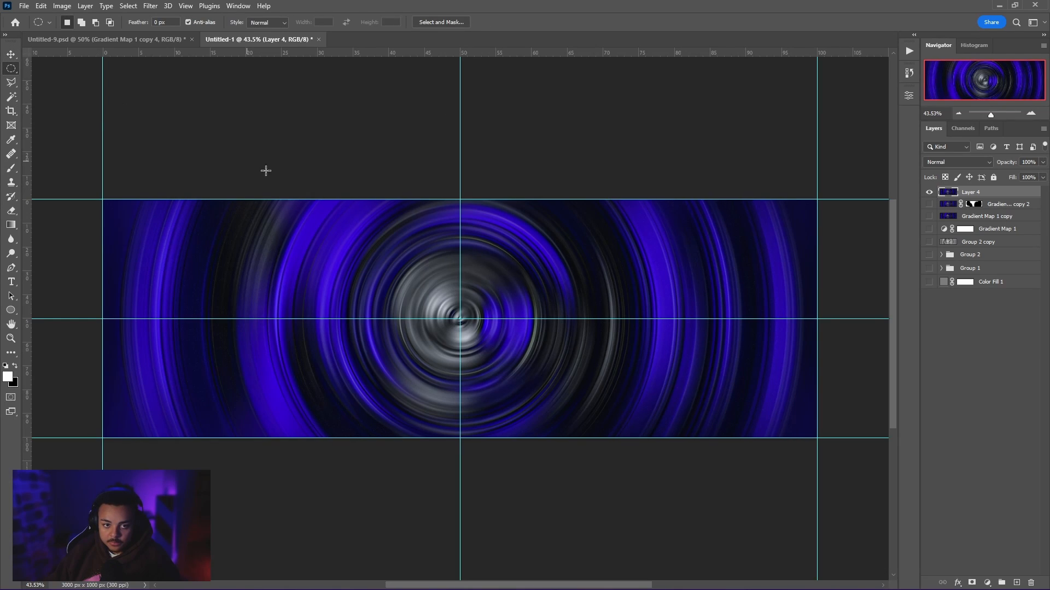
pyautogui.moveTo(462, 326); pyautogui.dragTo(569, 417)
pyautogui.scroll(1, 569, 431)
pyautogui.press('Delete')
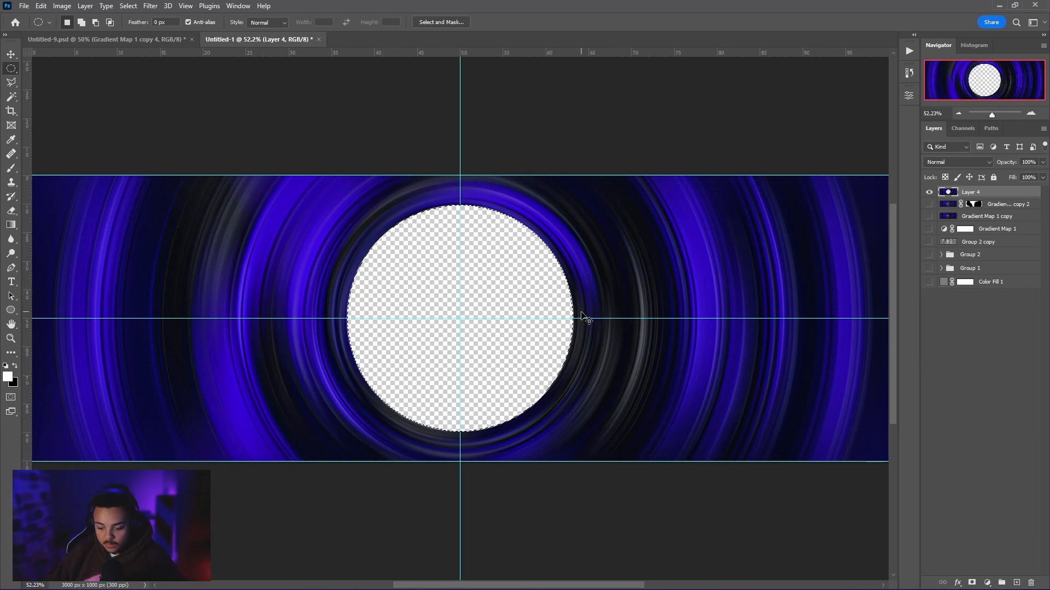
pyautogui.hotkey('ctrl', 'd')
# Place a copy of Layer 4 beneath it and scale the copy to about 83% around the canvas centre.
pyautogui.press('v')
pyautogui.keyDown('alt'); pyautogui.moveTo(973, 193); pyautogui.dragTo(1017, 205); pyautogui.keyUp('alt')
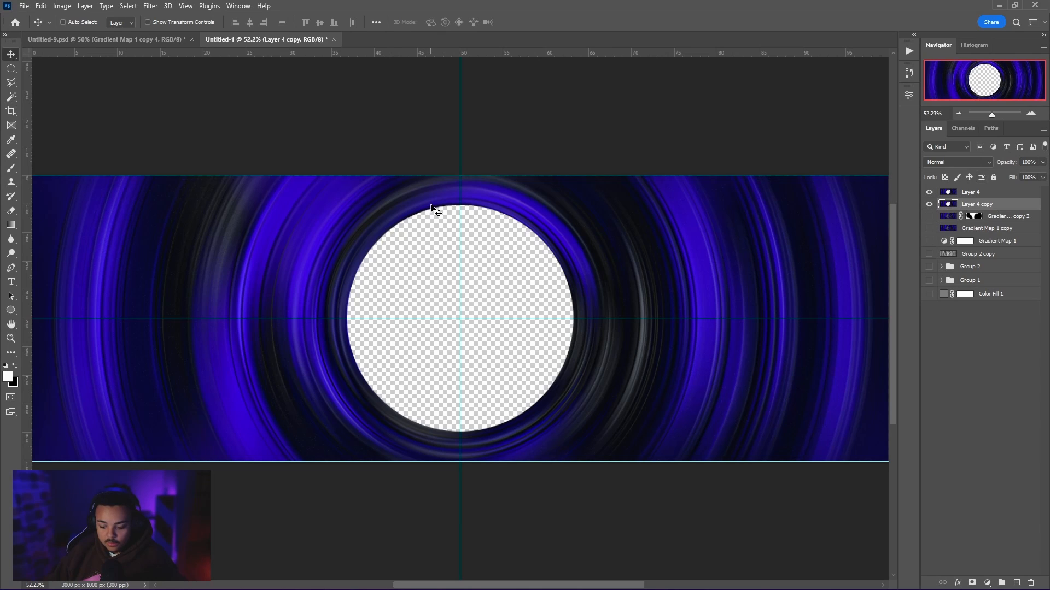
pyautogui.hotkey('ctrl', 't')
pyautogui.moveTo(462, 176); pyautogui.dragTo(462, 201)
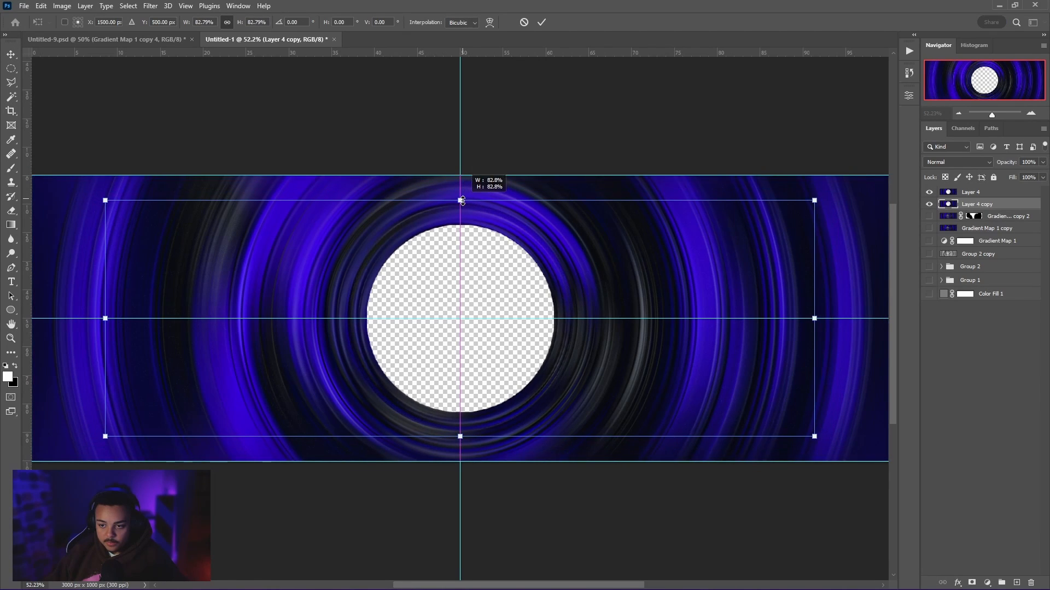
pyautogui.press('Return')
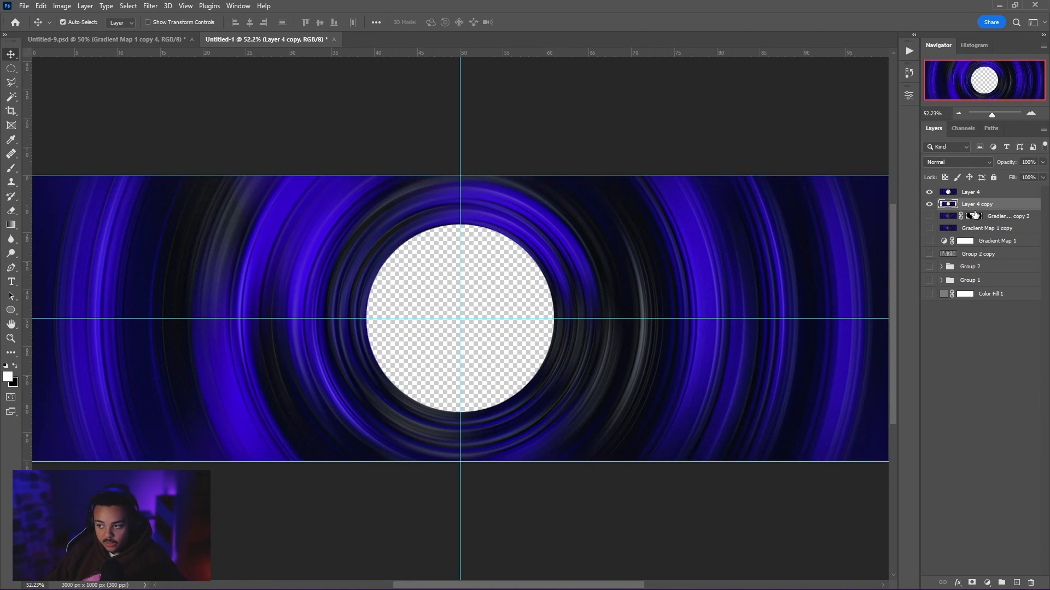
# Create six more copies of the scaled ring layer, repeating the same reduction on each to form nested rings.
pyautogui.hotkey('ctrl', 'j')
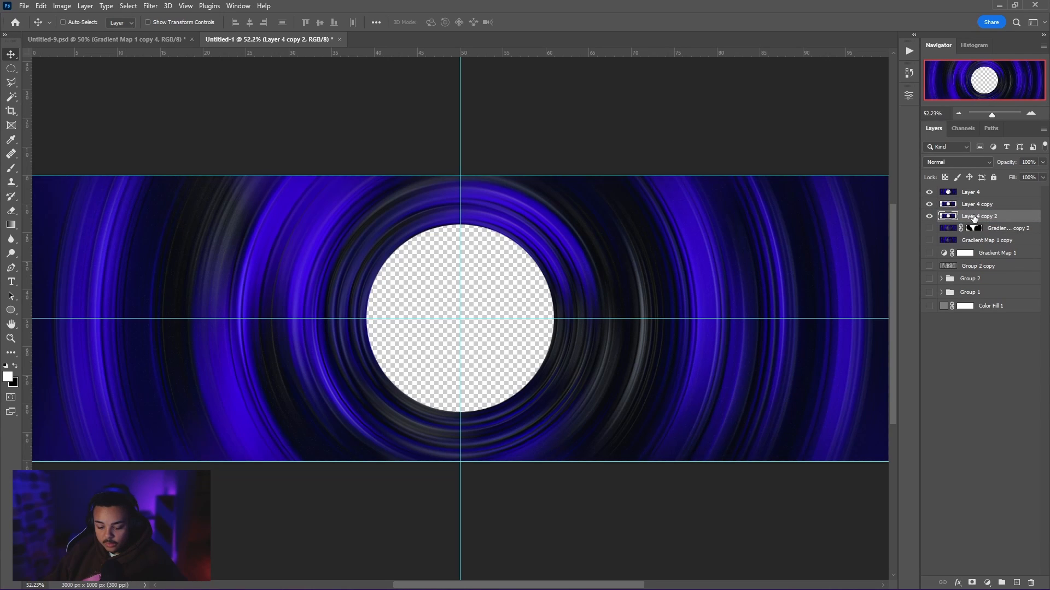
pyautogui.hotkey('ctrl', 'shift', 't')
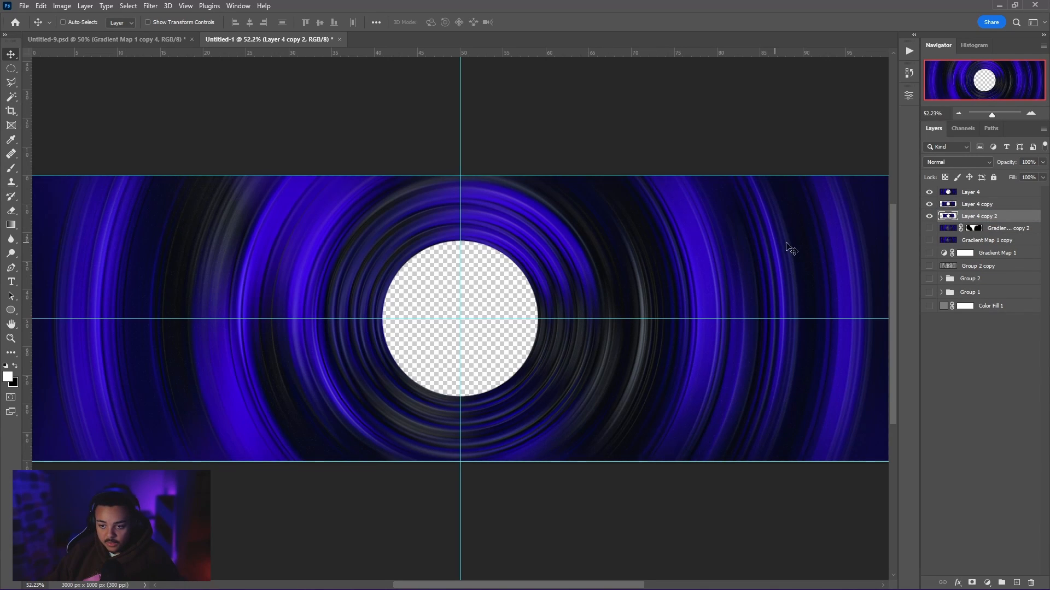
pyautogui.hotkey('ctrl', 'alt', 'shift', 't')
pyautogui.hotkey('ctrl', 'alt', 'shift', 't')
pyautogui.hotkey('ctrl', 'alt', 'shift', 't')
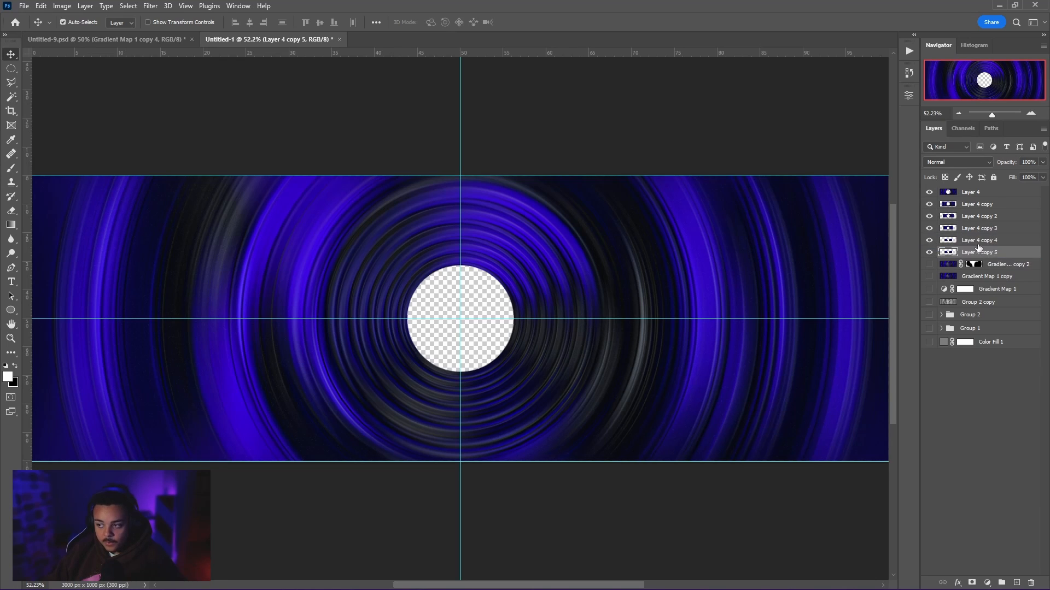
pyautogui.hotkey('ctrl', 'alt', 'shift', 't')
pyautogui.hotkey('ctrl', 'alt', 'shift', 't')
# Show Color Fill 1 and change its colour to dark navy 0c0e1d to fill the hole in the rings.
pyautogui.press('z')
pyautogui.moveTo(521, 295); pyautogui.dragTo(512, 293)
pyautogui.click(929, 366)
pyautogui.click(996, 371)
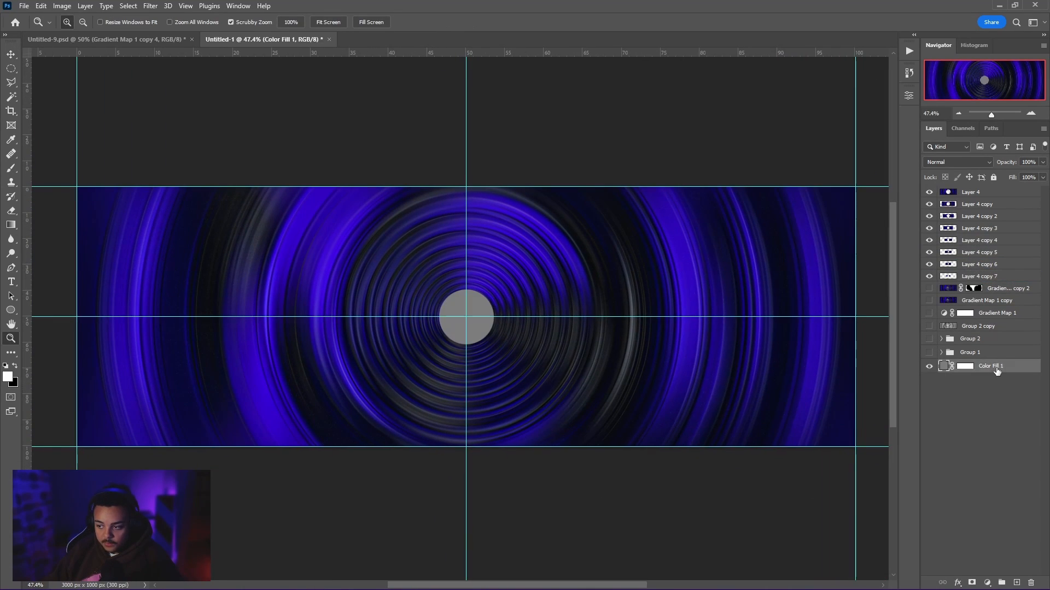
pyautogui.doubleClick(944, 367)
pyautogui.moveTo(492, 286); pyautogui.dragTo(326, 413)
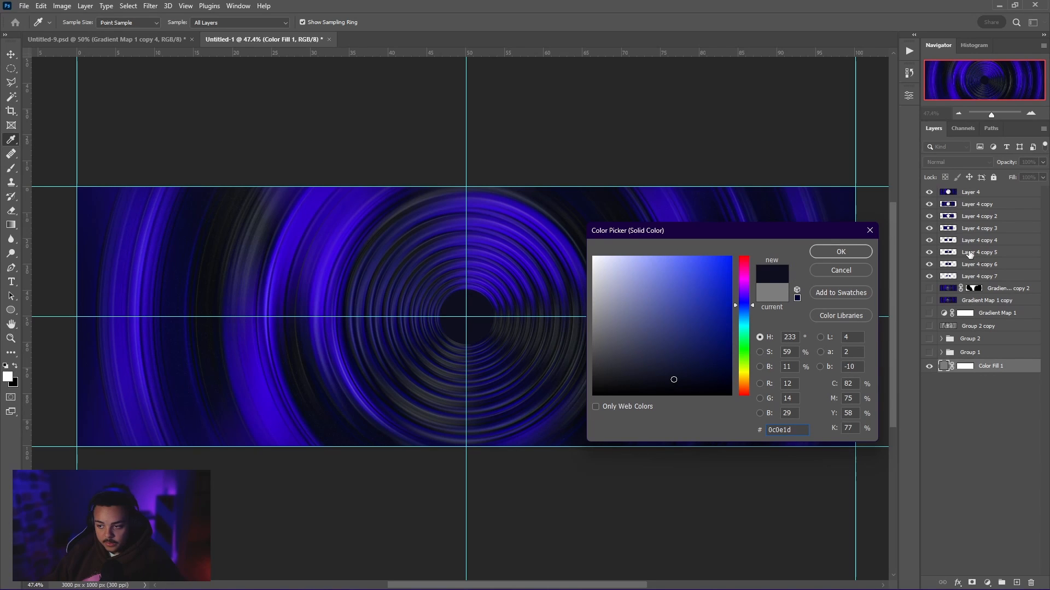
pyautogui.click(840, 251)
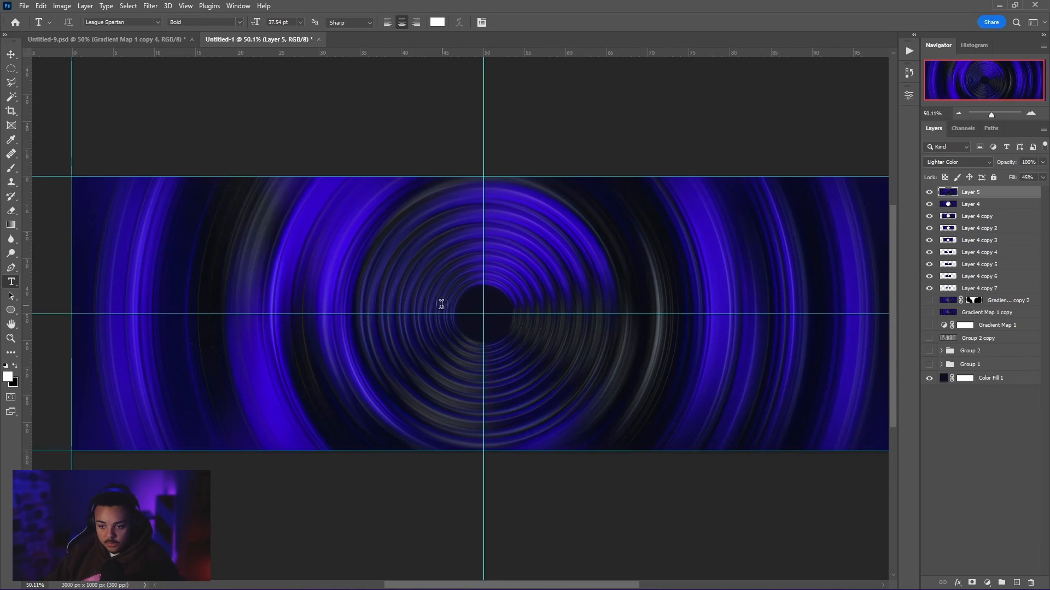
# Add the white title "BANNER DESIGN" in League Spartan Bold at 37.54 pt and move it to the canvas centre.
pyautogui.click(316, 312)
pyautogui.write('BANNER DESIGN')
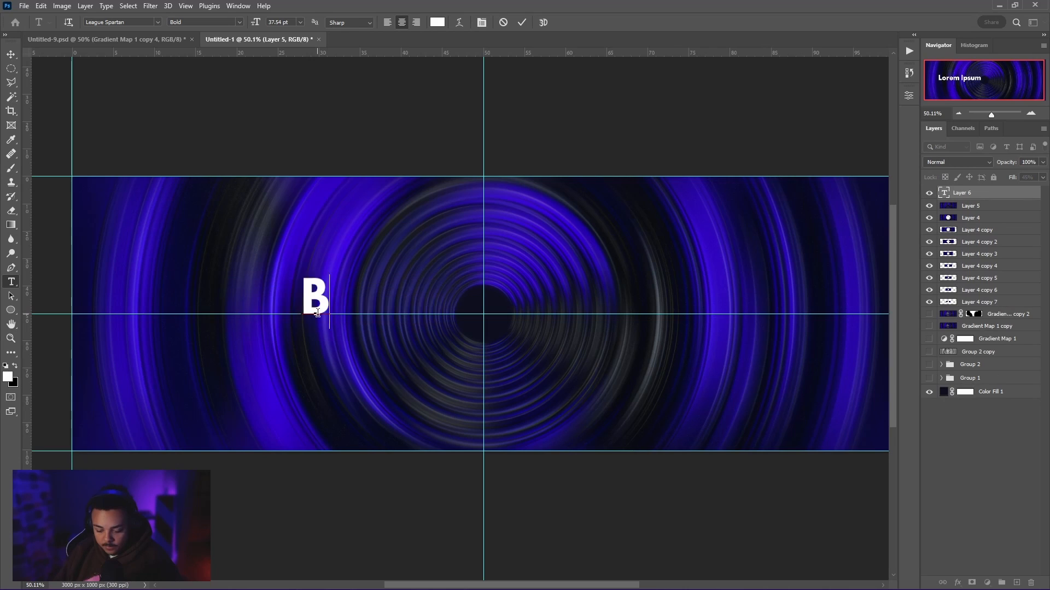
pyautogui.hotkey('ctrl', 'Return')
pyautogui.moveTo(474, 314); pyautogui.dragTo(642, 331)
# Group the BANNER DESIGN text layer and hide the guides.
pyautogui.press('z')
pyautogui.moveTo(648, 287); pyautogui.dragTo(630, 290)
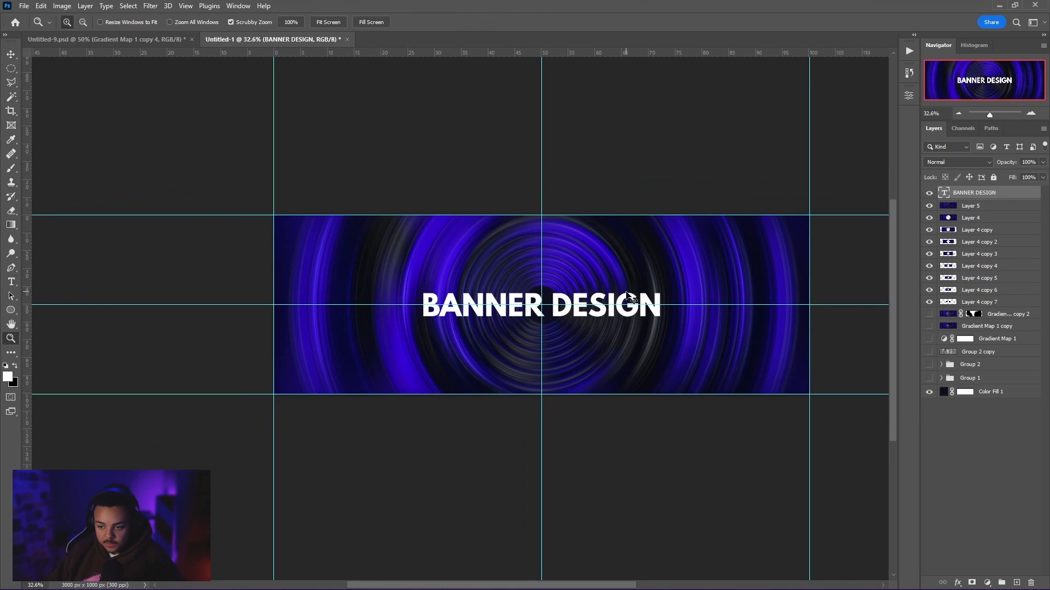
pyautogui.hotkey('ctrl', 'g')
pyautogui.hotkey('ctrl', ';')
pyautogui.moveTo(563, 303); pyautogui.dragTo(541, 307)
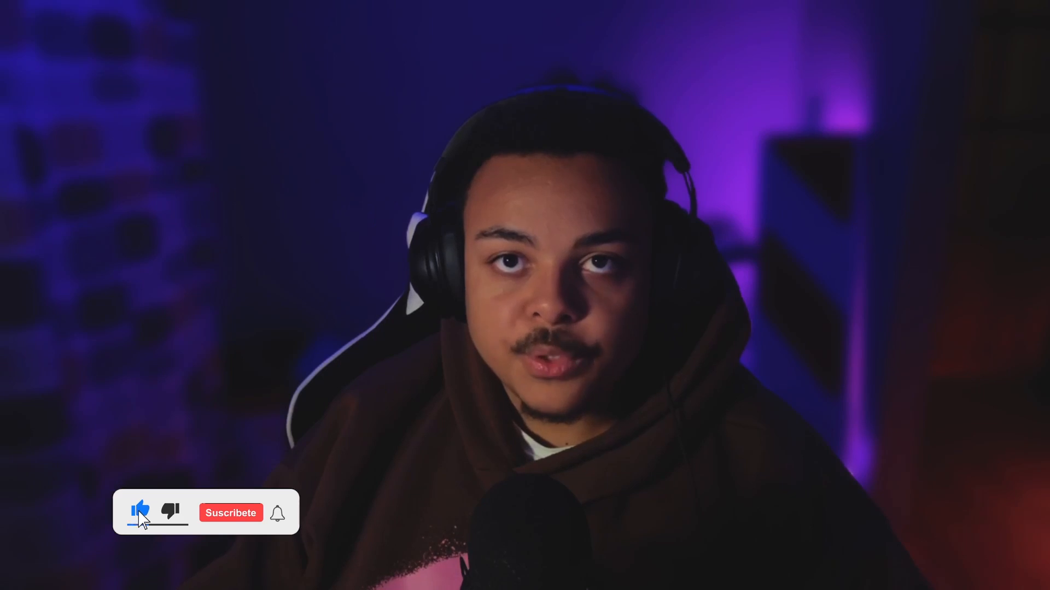